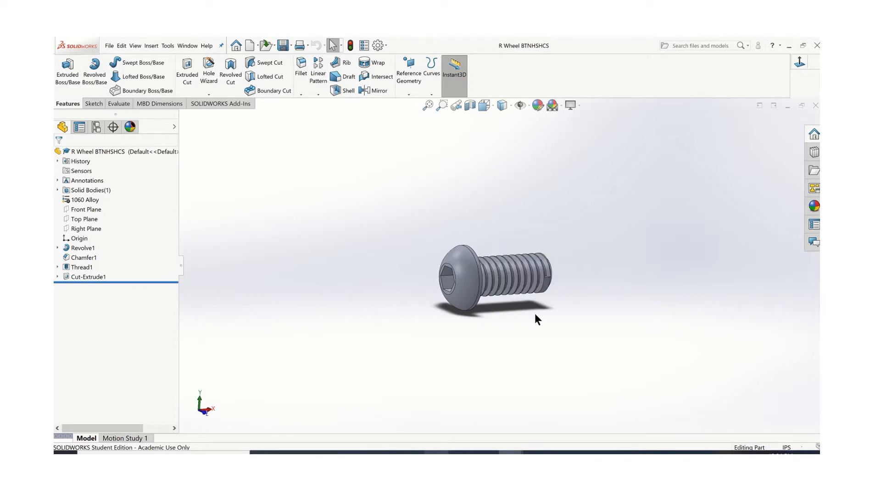
Switch to the Threaded Fastener Dimensions document in Word and open its link for button head socket head cap screw dimensions
scroll(535, 315, "down", 2)
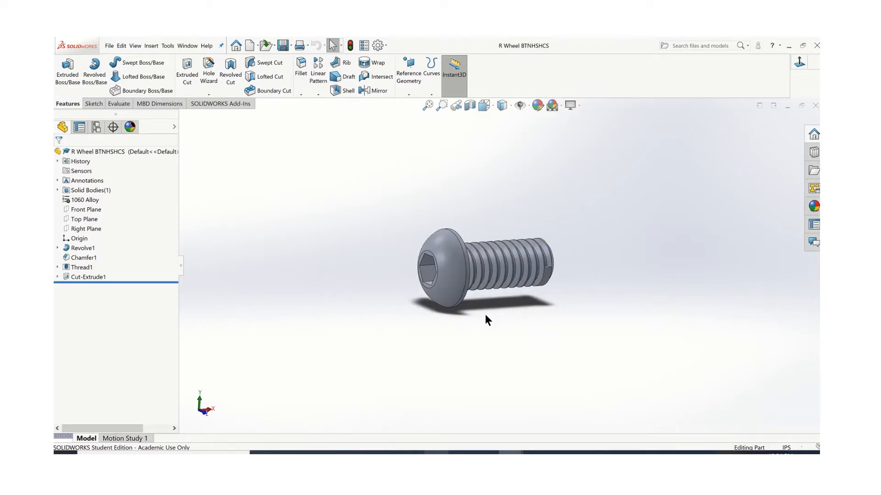
left_click(535, 453)
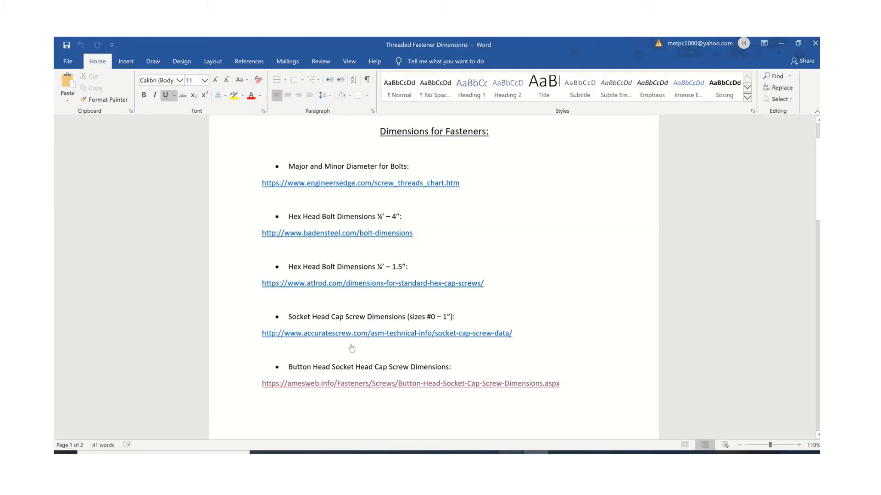
left_click(352, 383, "ctrl")
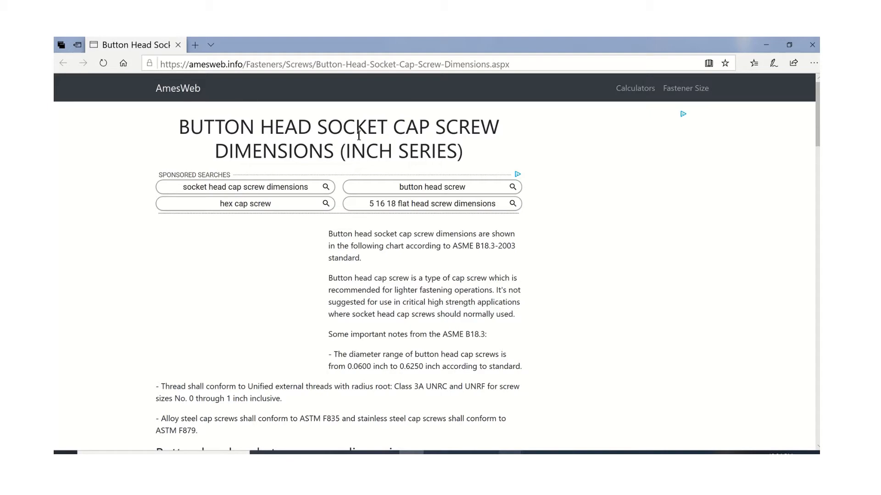
Calculate the button head socket cap screw dimensions for a nominal diameter of No.8
scroll(381, 222, "down", 3)
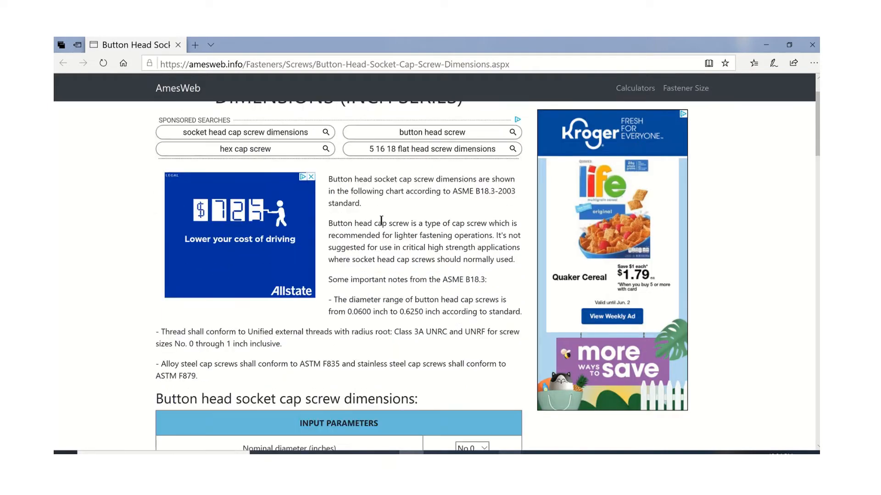
scroll(342, 203, "down", 5)
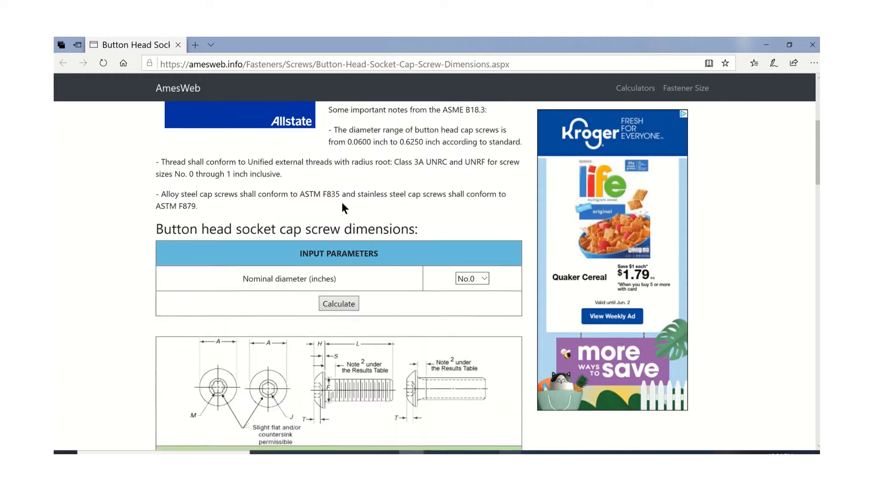
left_click(482, 220)
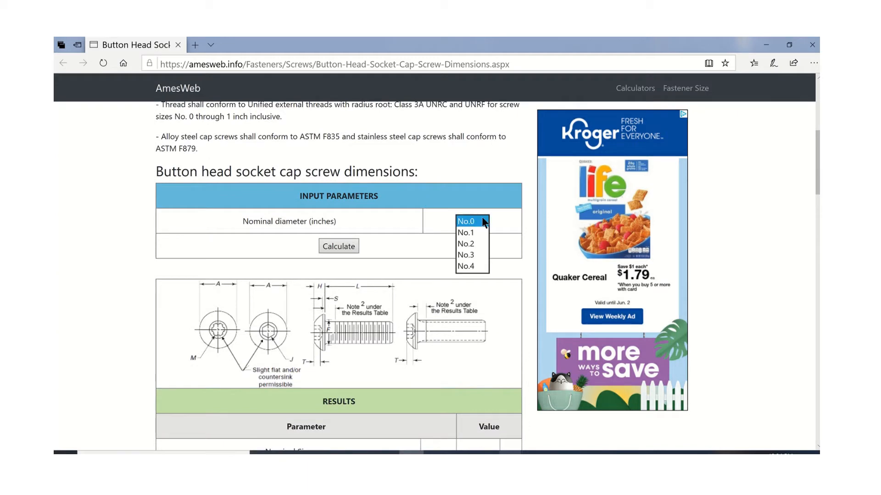
left_click(463, 300)
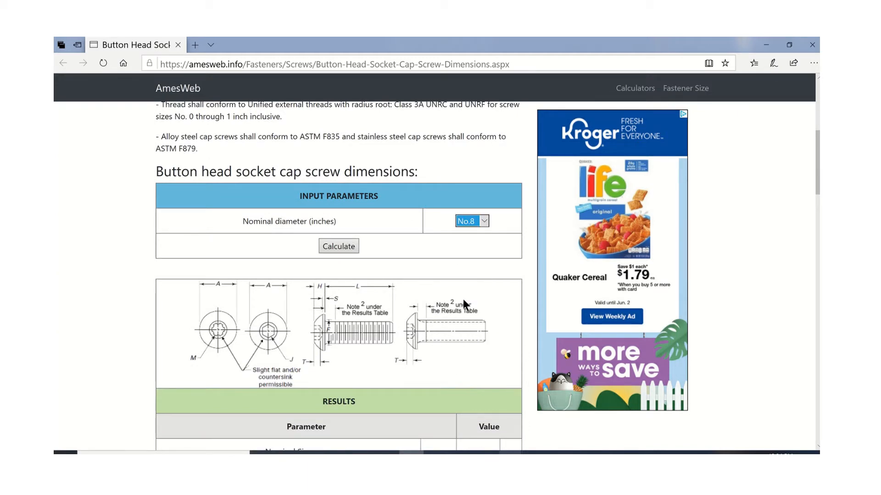
left_click(347, 247)
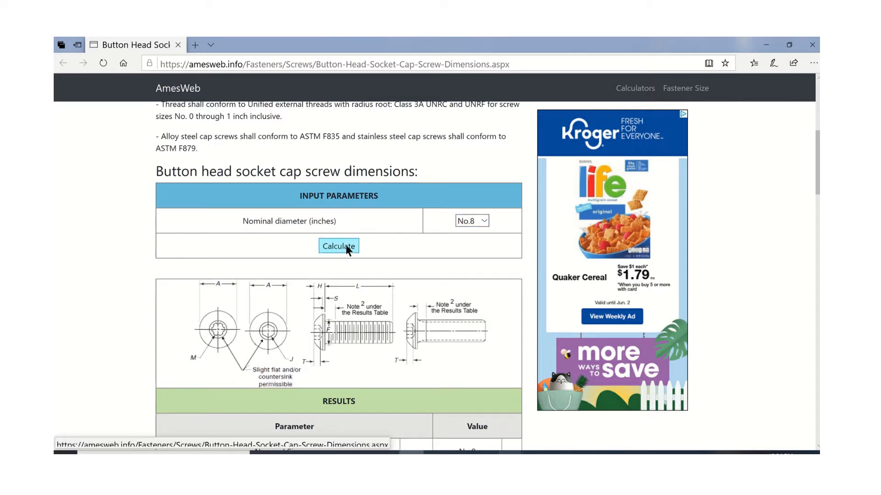
Examine the screw drawing and results table for the body diameter, head diameter, head height, side height and hexagon socket size
scroll(346, 246, "down", 1)
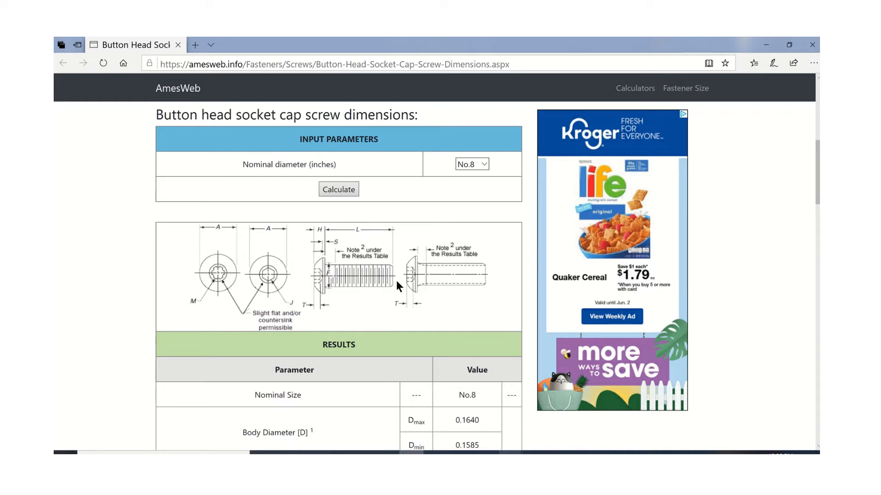
scroll(388, 287, "down", 2)
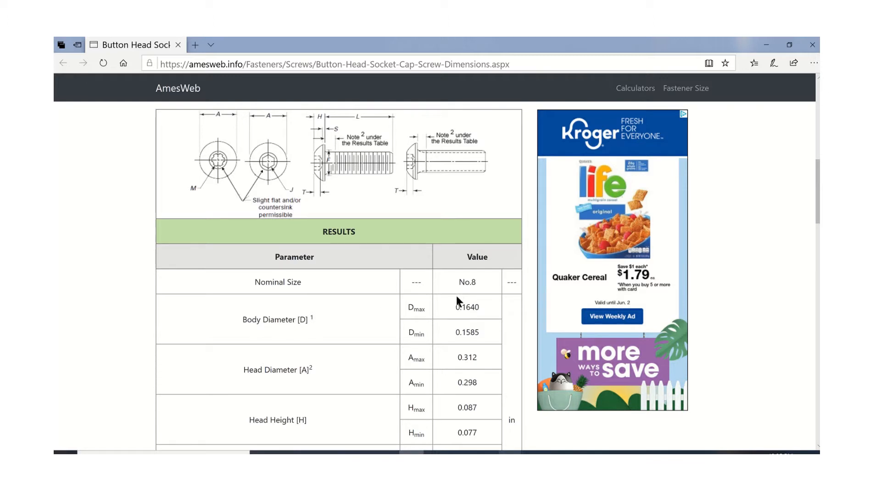
scroll(457, 301, "up", 1)
scroll(402, 254, "up", 1)
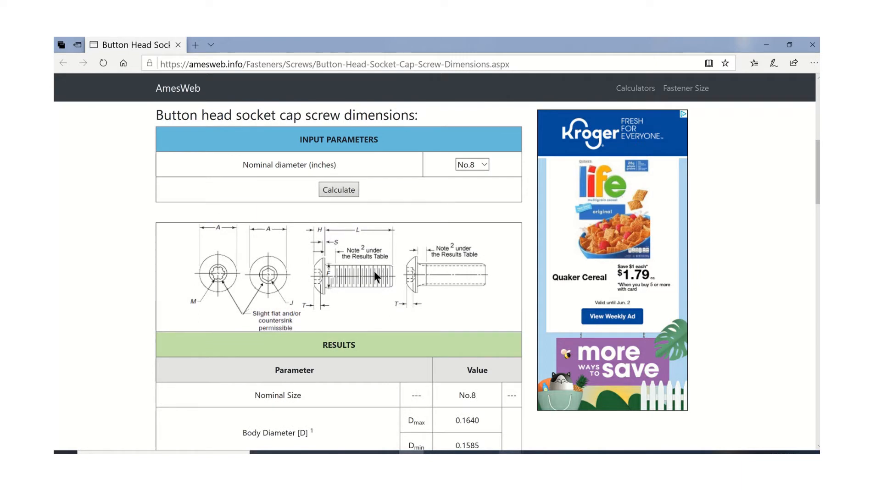
scroll(377, 274, "down", 3)
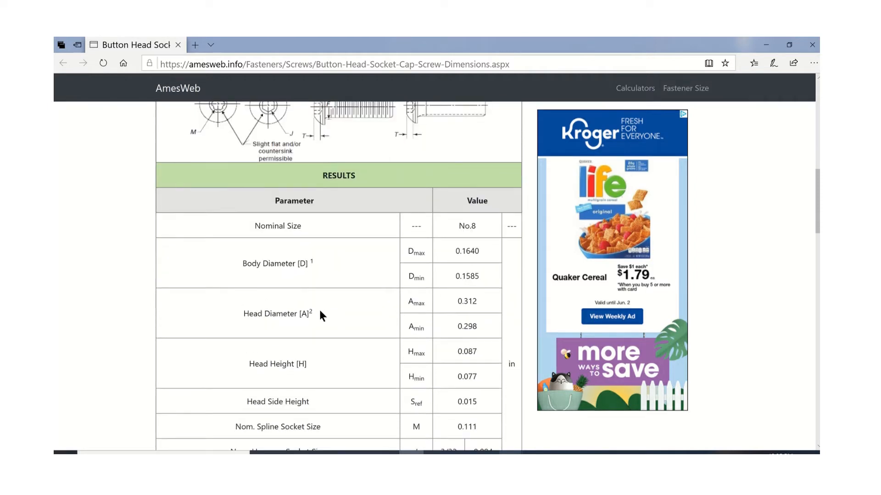
scroll(320, 314, "down", 2)
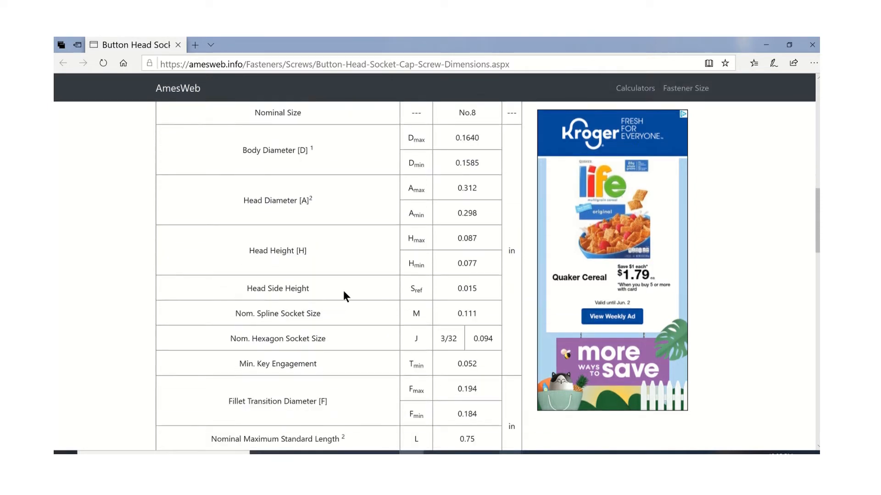
scroll(344, 290, "up", 5)
scroll(346, 290, "up", 4)
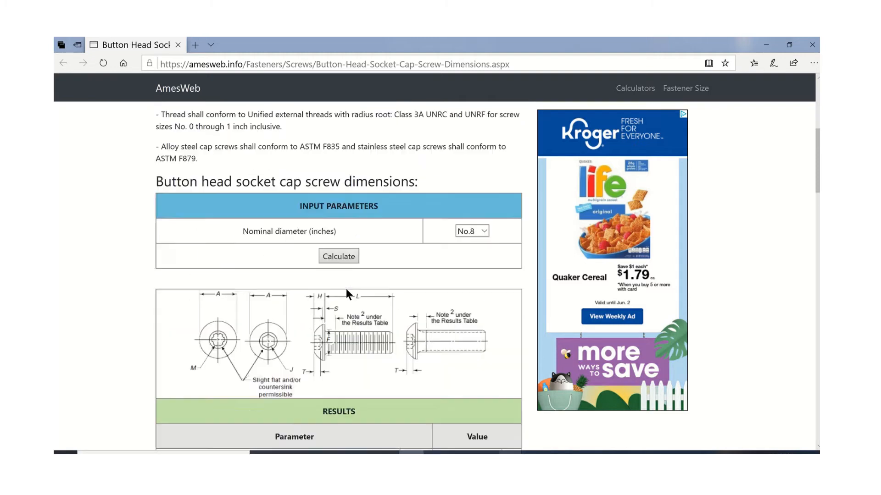
scroll(346, 291, "down", 4)
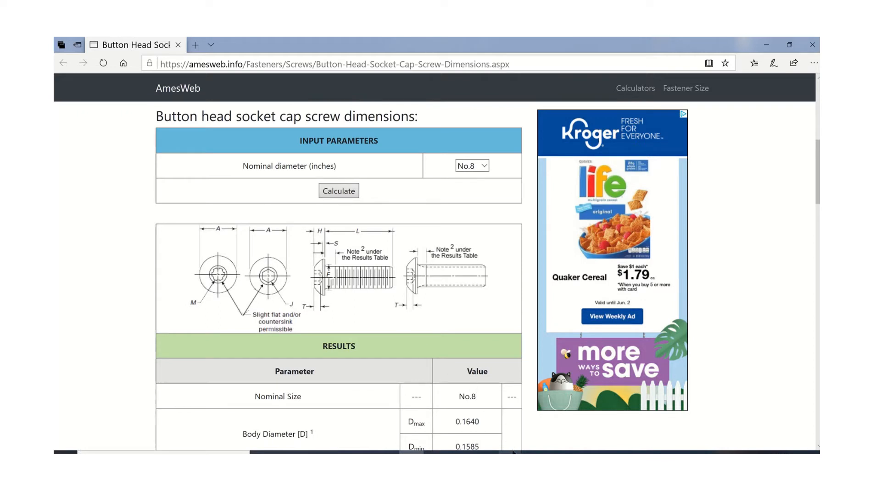
Switch to the Button Head CS part in SOLIDWORKS and review the dimensions inside its profile sketch
mouse_move(510, 452)
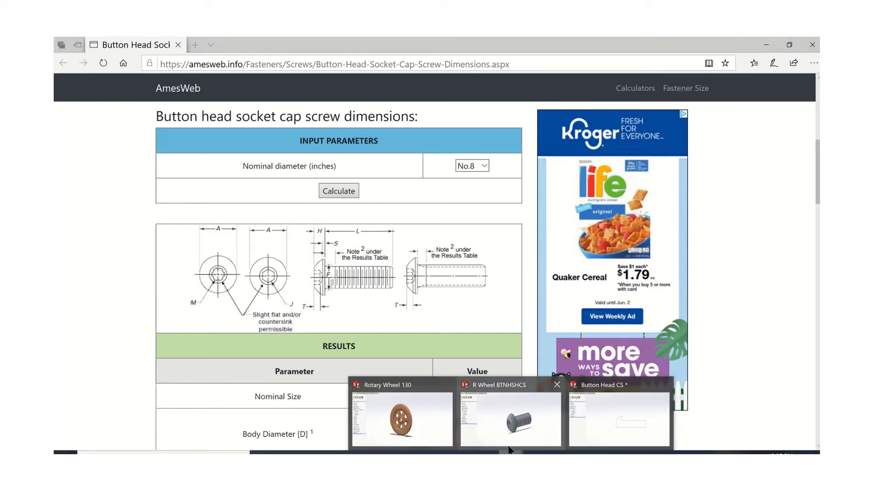
left_click(582, 404)
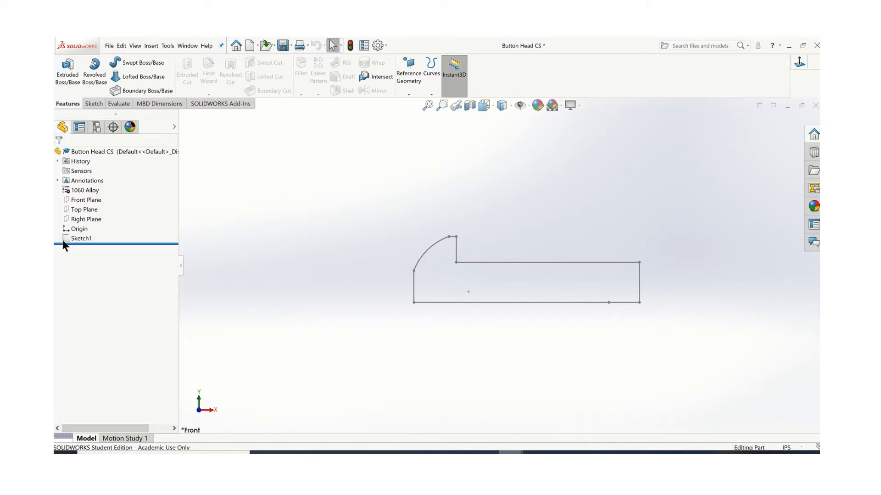
right_click(81, 238)
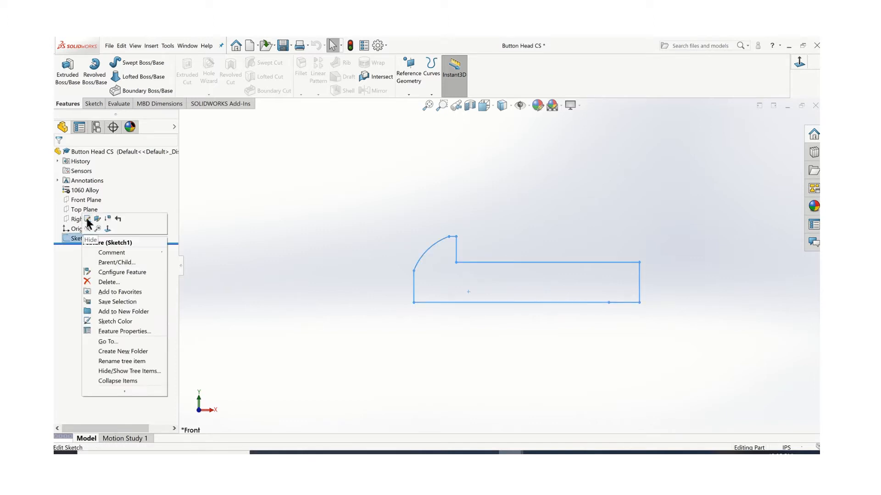
left_click(87, 221)
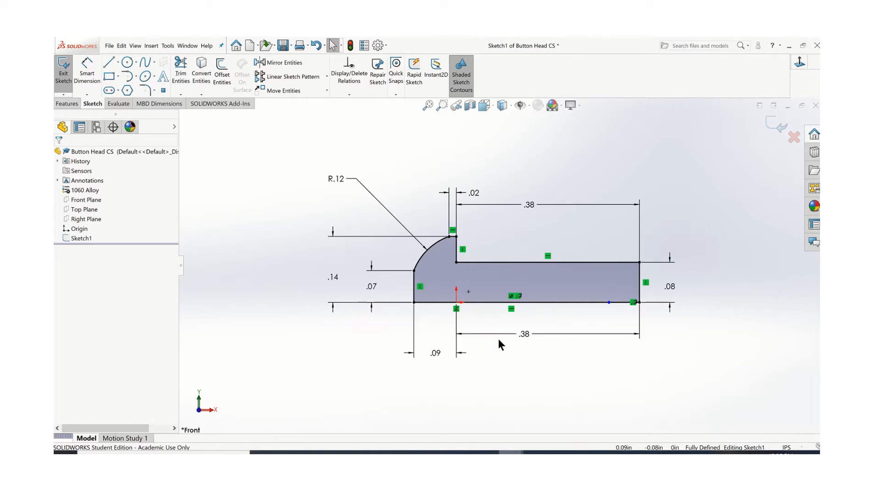
left_click(775, 126)
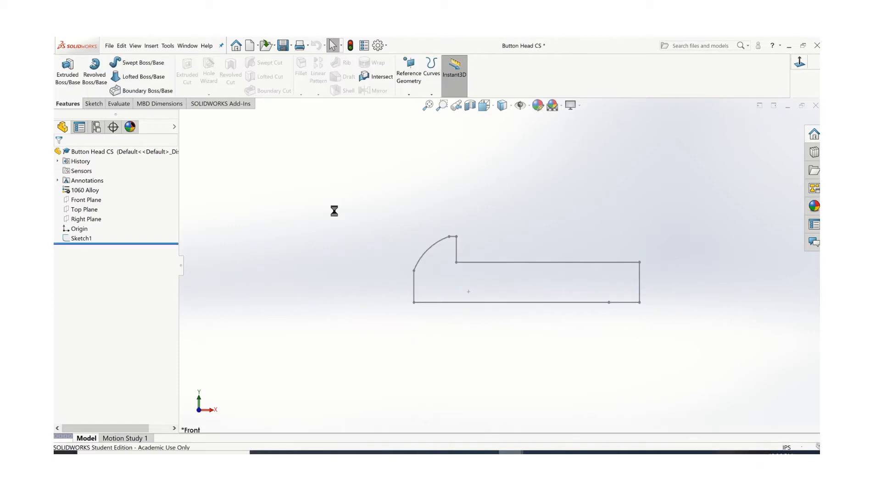
Revolve the screw profile 360 degrees about the long lower line of the sketch
middle_click_drag(318, 231, 304, 232)
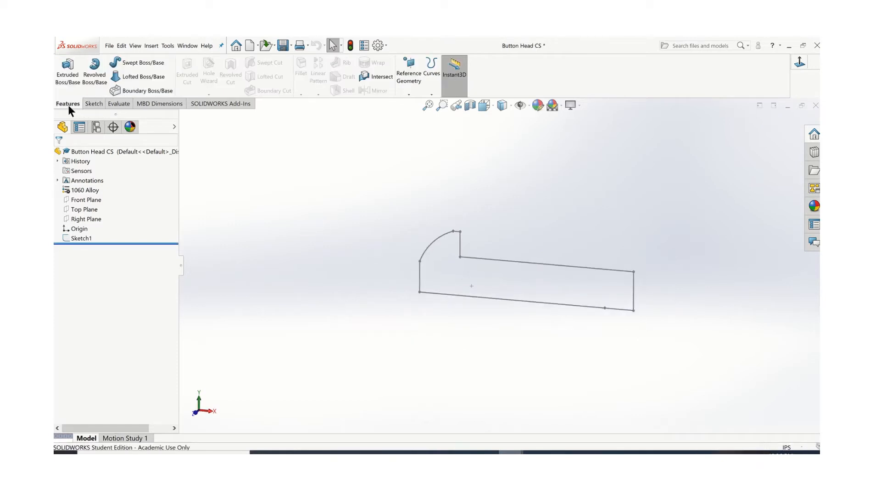
left_click(95, 69)
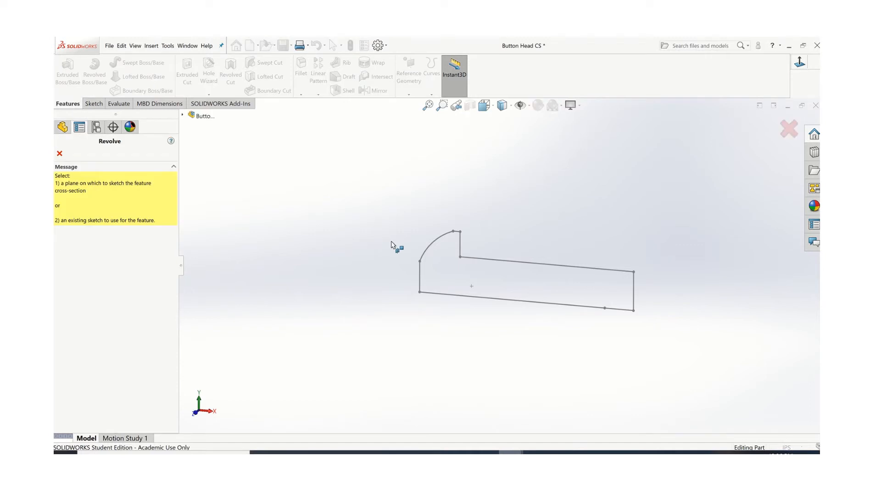
left_click(499, 301)
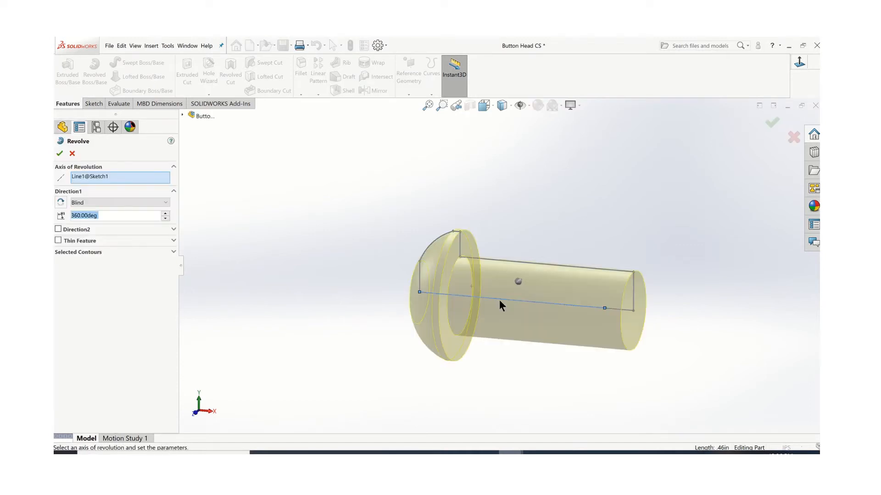
key("Return")
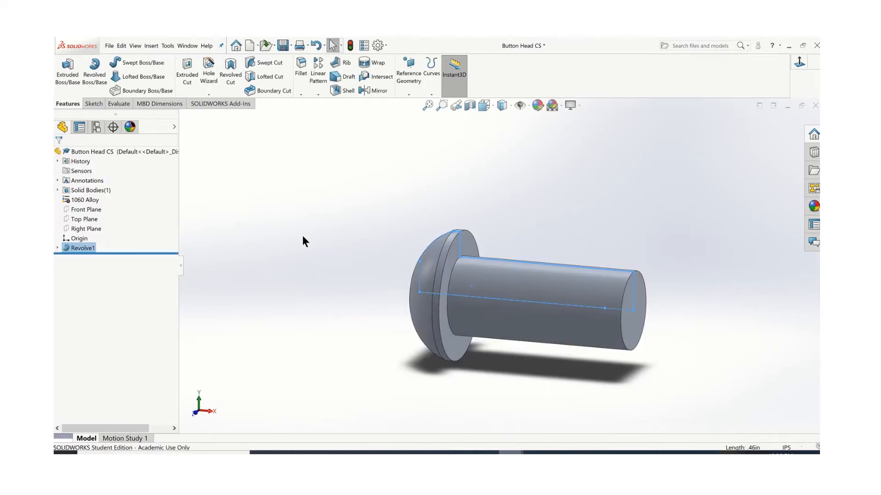
middle_click_drag(389, 252, 520, 273)
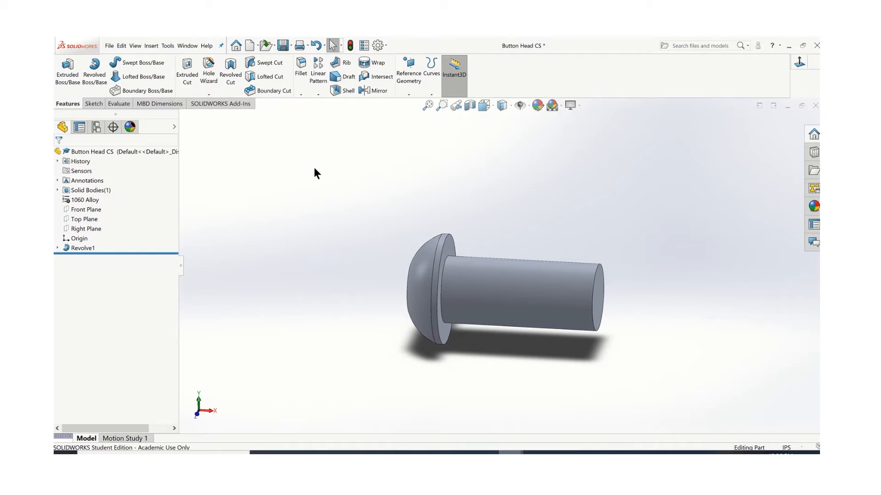
Chamfer the circular edge at the free end of the shank with a 0.02 in distance and a 45-degree angle
left_click(301, 94)
left_click(316, 114)
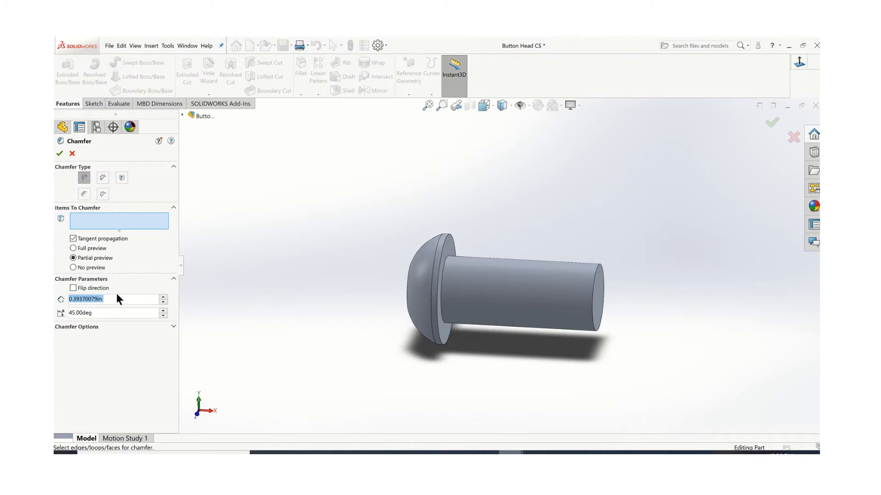
left_click_drag(114, 296, 68, 298)
type(".020")
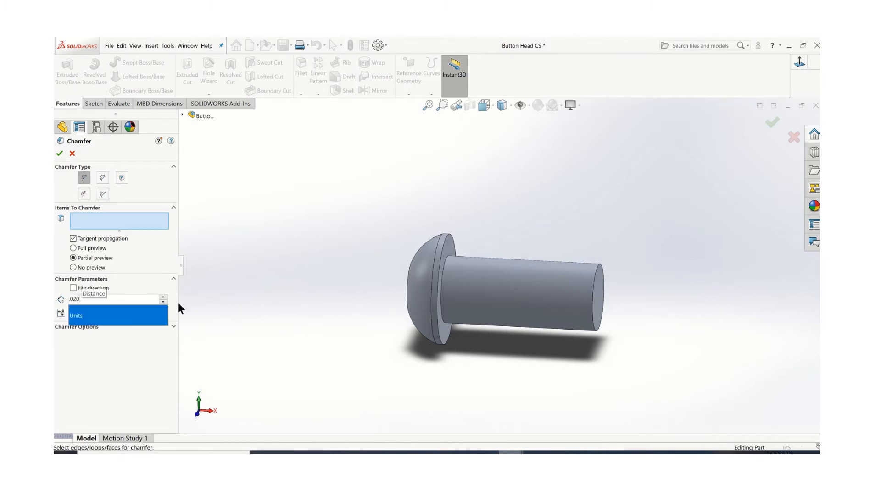
key("Return")
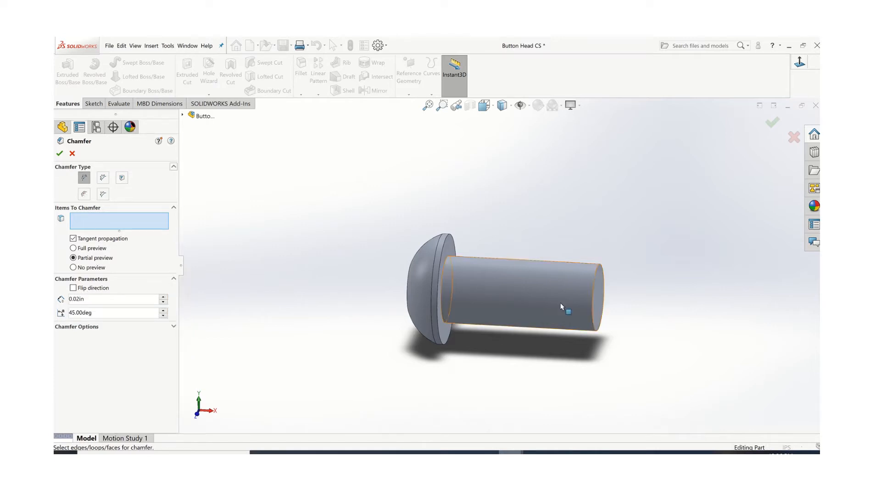
left_click(593, 282)
left_click(59, 152)
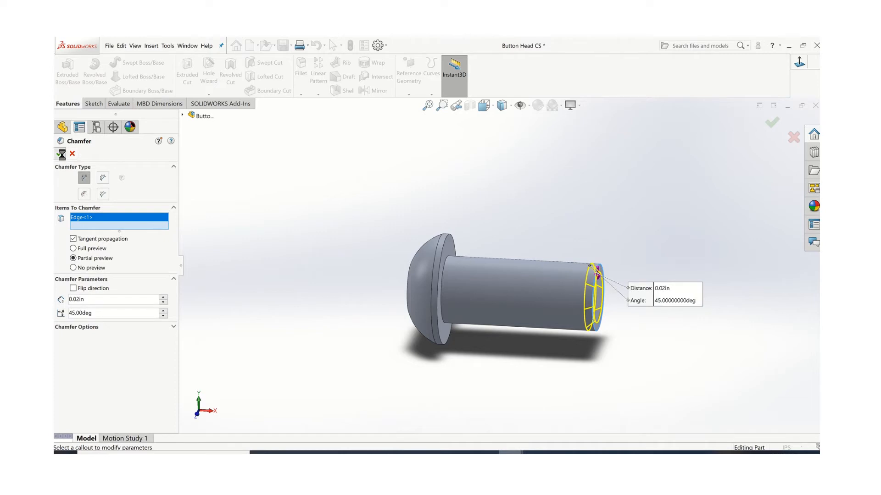
left_click(613, 263)
scroll(613, 264, "down", 1)
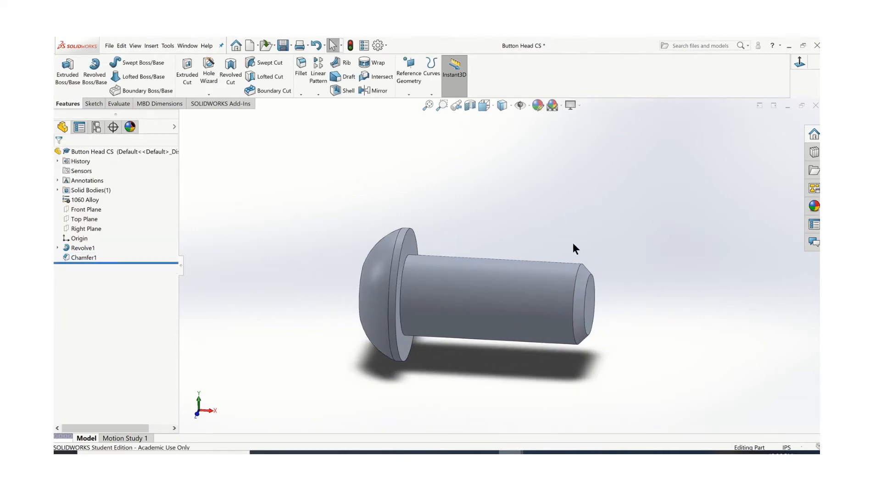
scroll(572, 243, "up", 1)
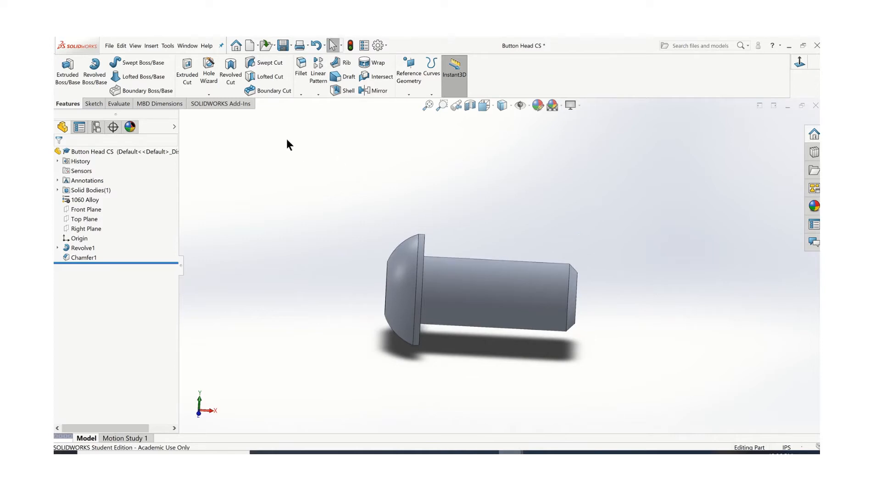
left_click(209, 93)
left_click(218, 122)
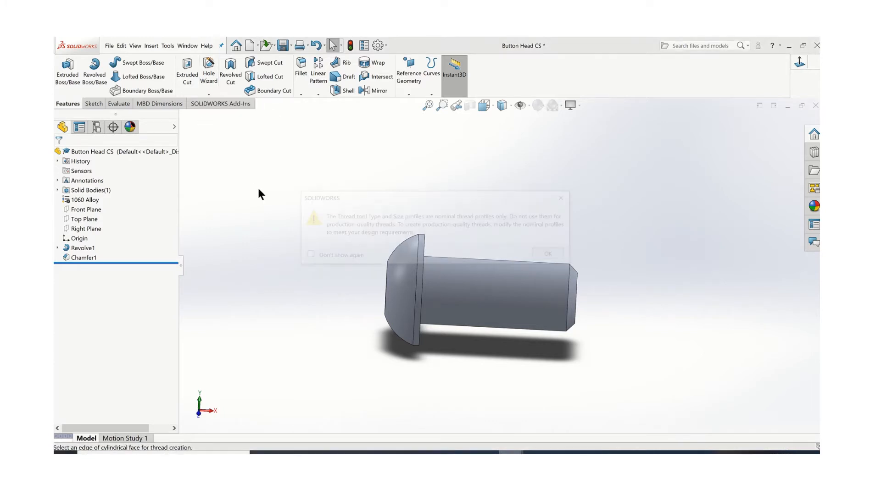
left_click(552, 255)
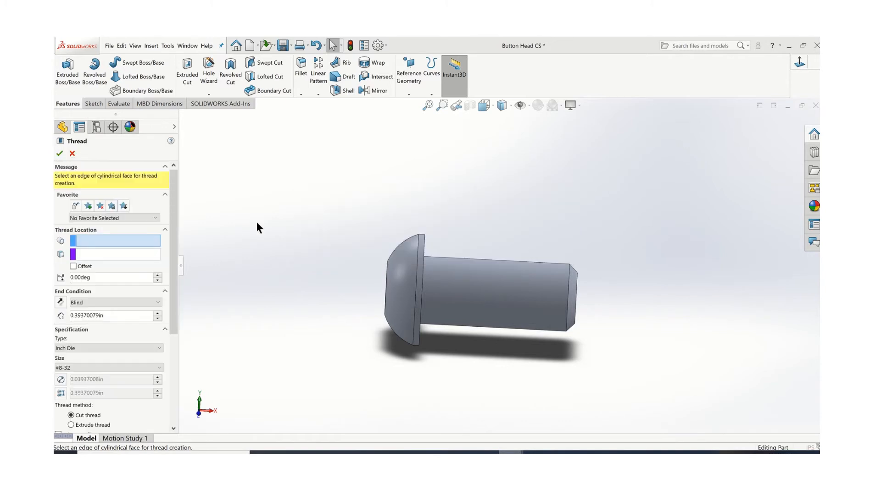
left_click(151, 277)
scroll(227, 265, "down", 1)
scroll(226, 265, "down", 1)
scroll(222, 296, "up", 2)
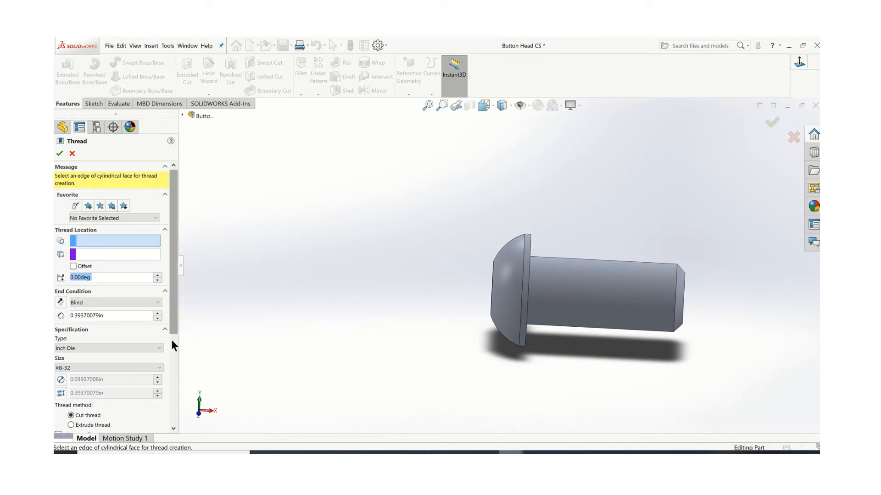
scroll(172, 340, "down", 3)
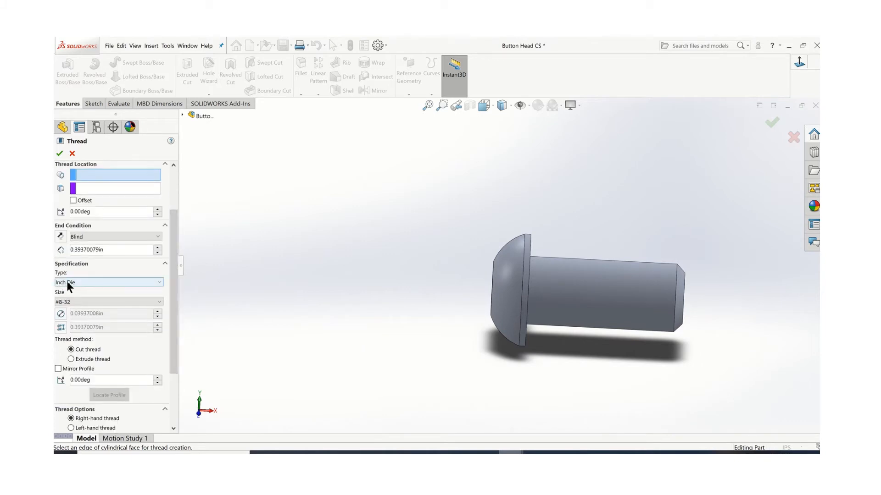
left_click(155, 281)
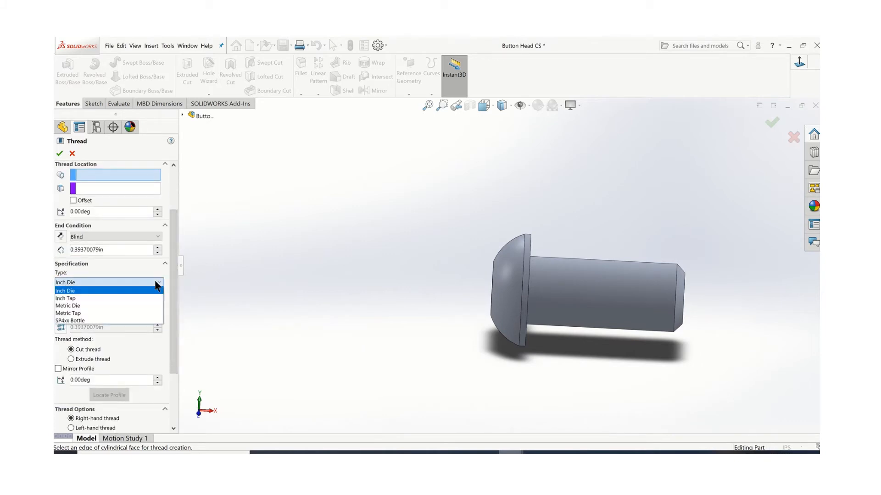
left_click(80, 290)
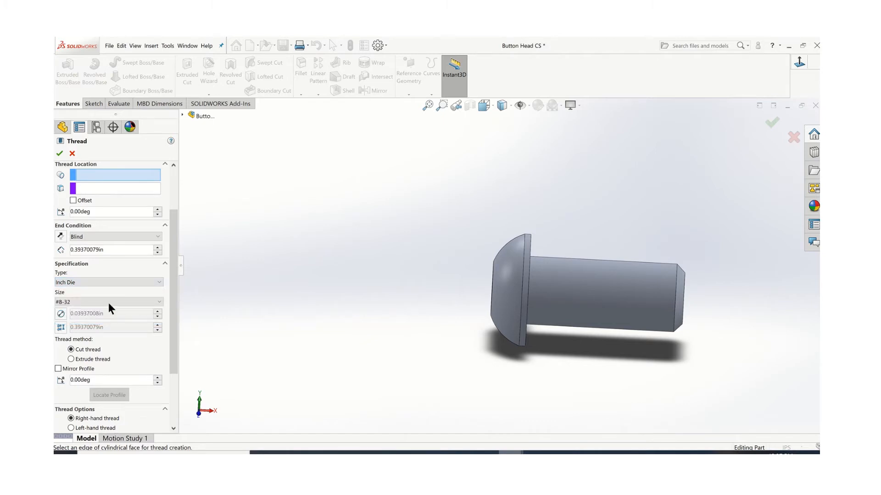
left_click(158, 304)
scroll(82, 150, "up", 5)
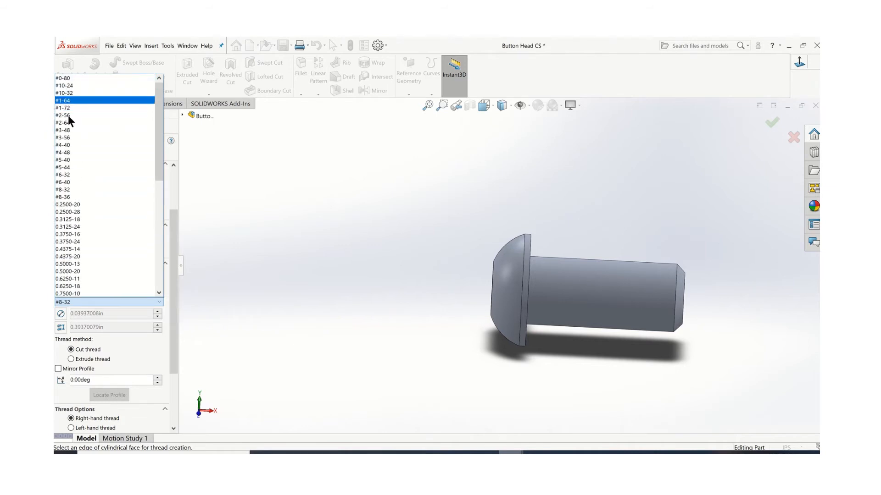
scroll(69, 259, "down", 10)
scroll(70, 258, "up", 10)
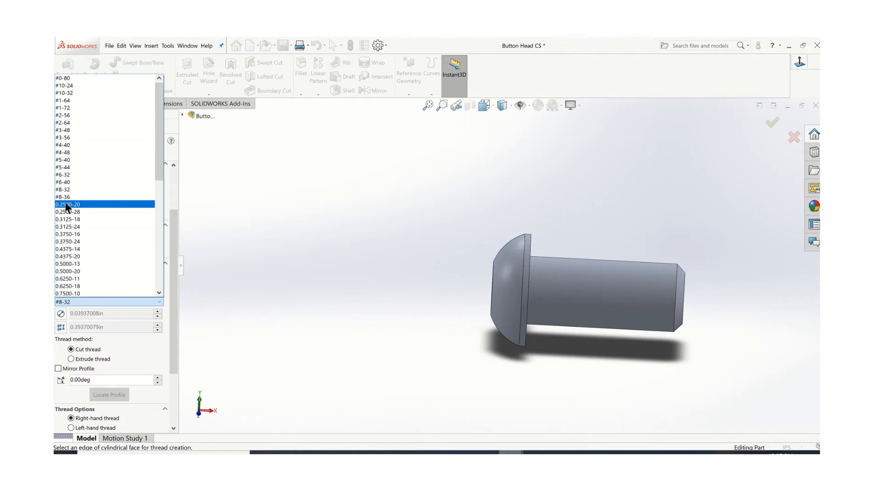
left_click(67, 189)
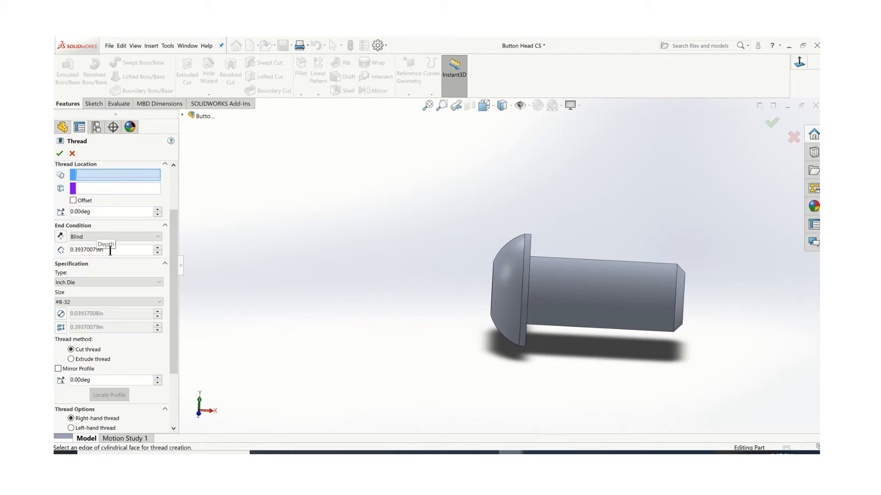
left_click_drag(109, 250, 71, 252)
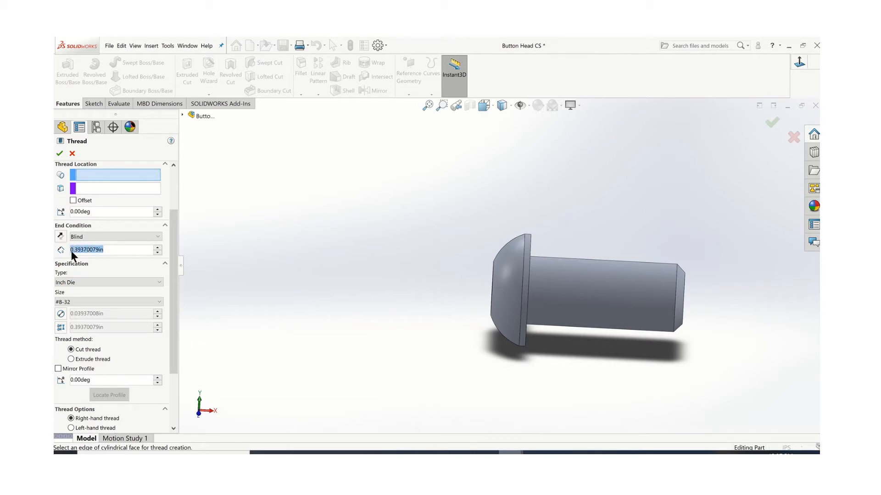
type(".032")
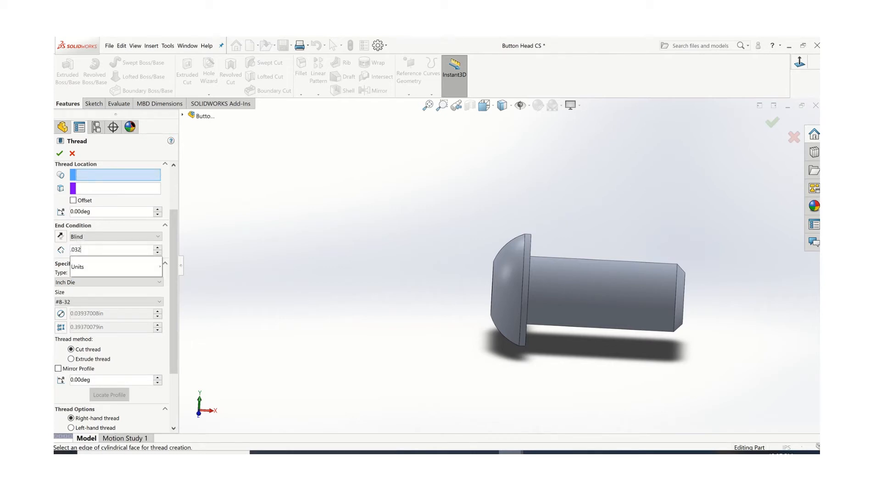
type("5")
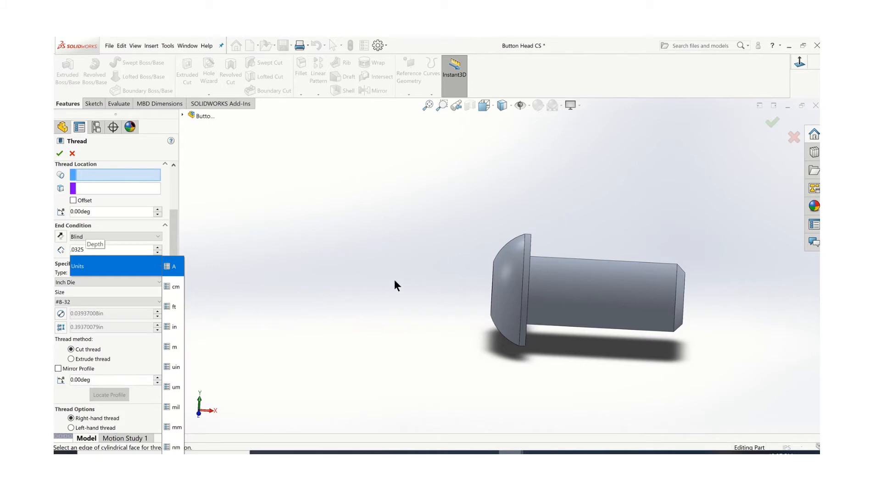
key("Return")
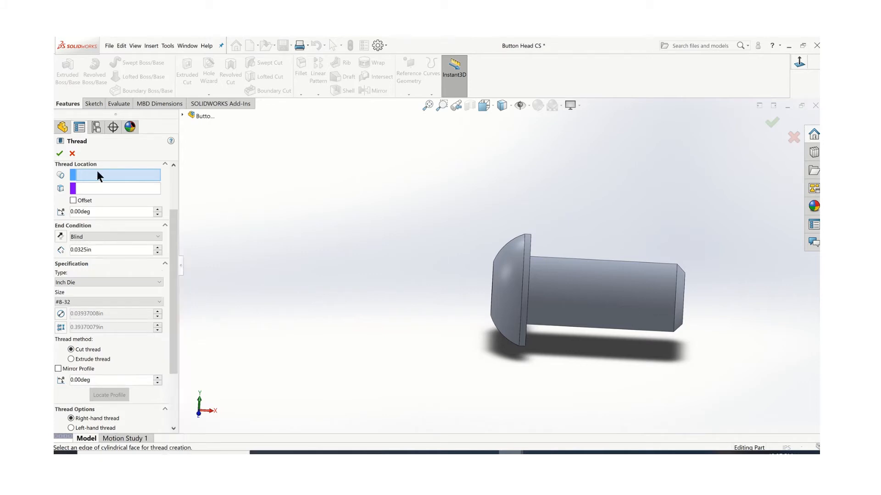
left_click(676, 276)
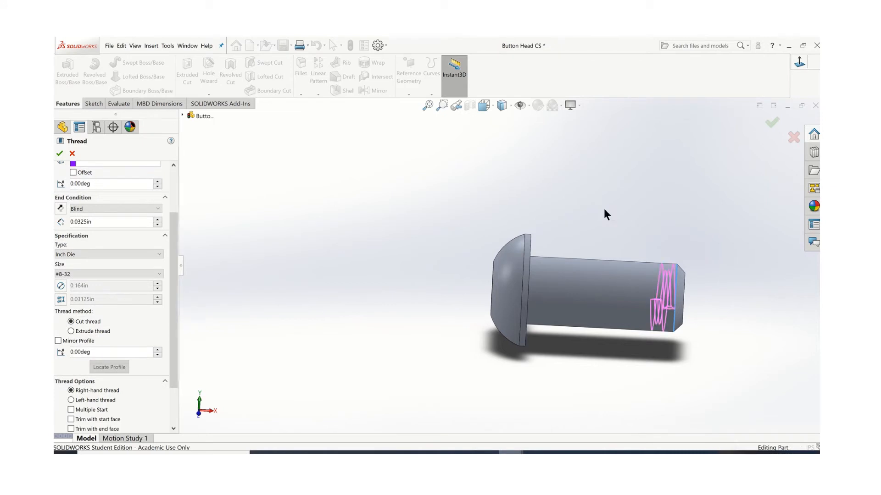
middle_click_drag(470, 233, 452, 245)
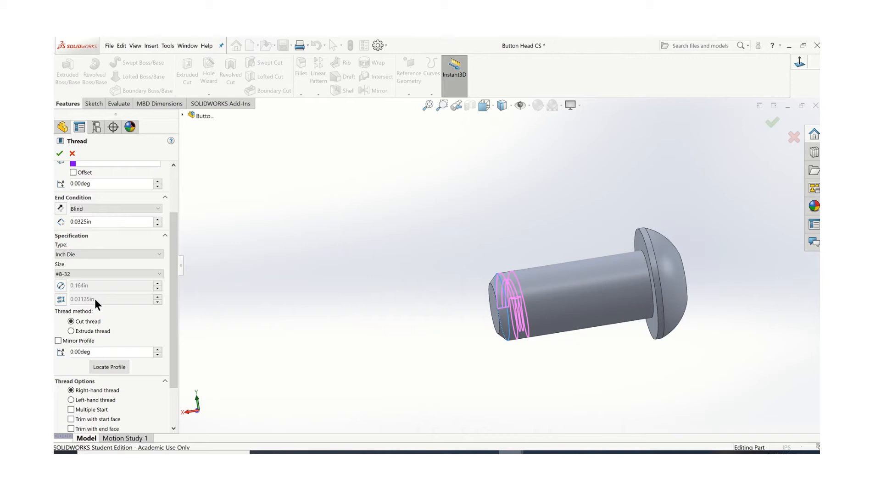
left_click(72, 153)
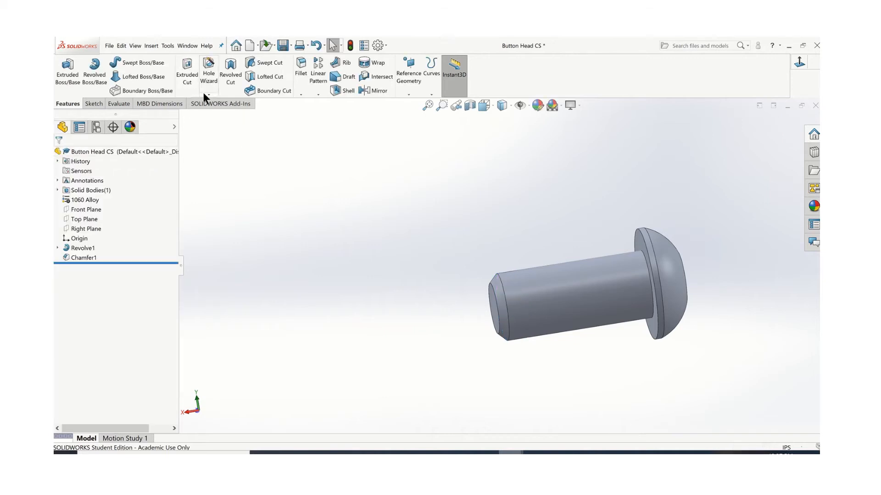
Cut a blind Inch Die #8-32 thread 0.325 in long, starting from the shank edge where the end chamfer begins
left_click(209, 93)
left_click(220, 122)
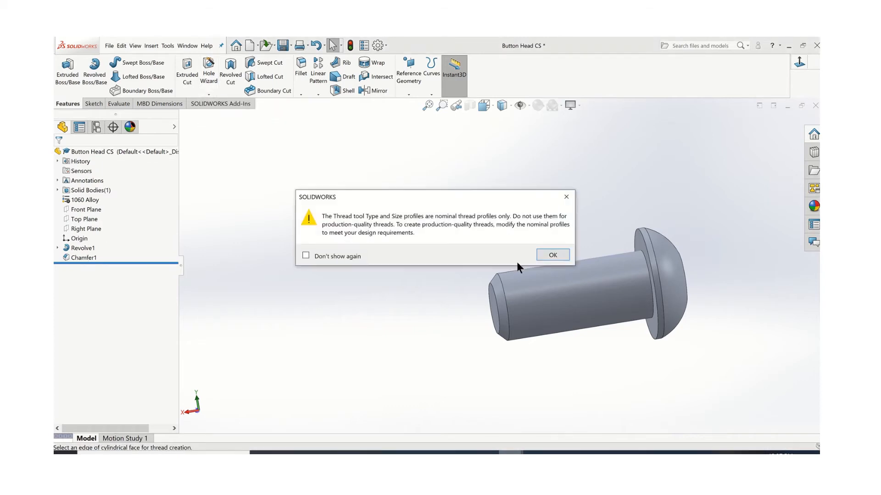
left_click(550, 255)
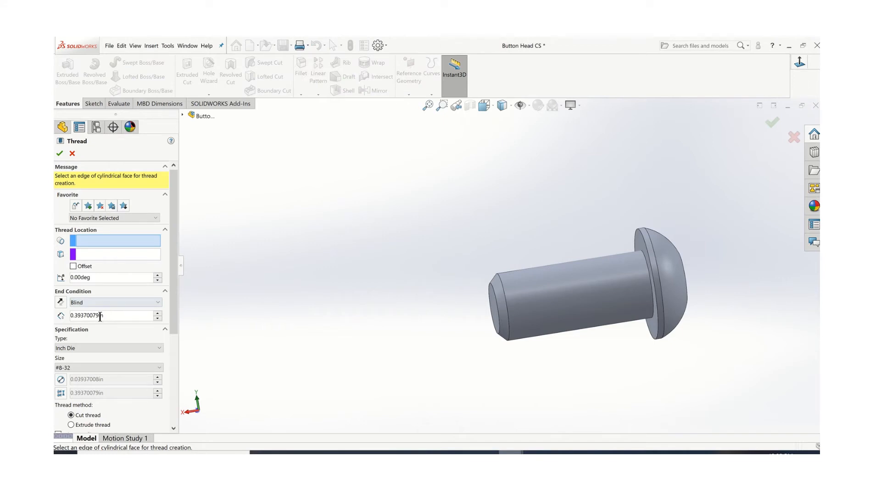
left_click(67, 316)
type(".325")
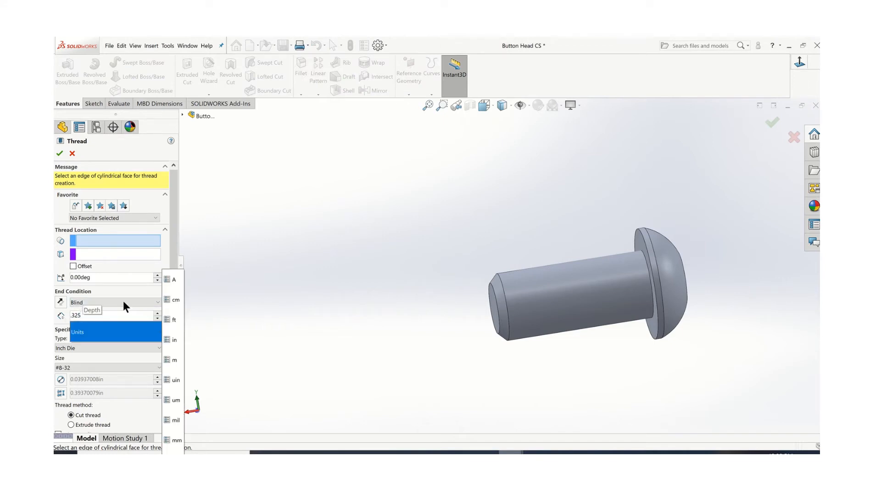
key("Return")
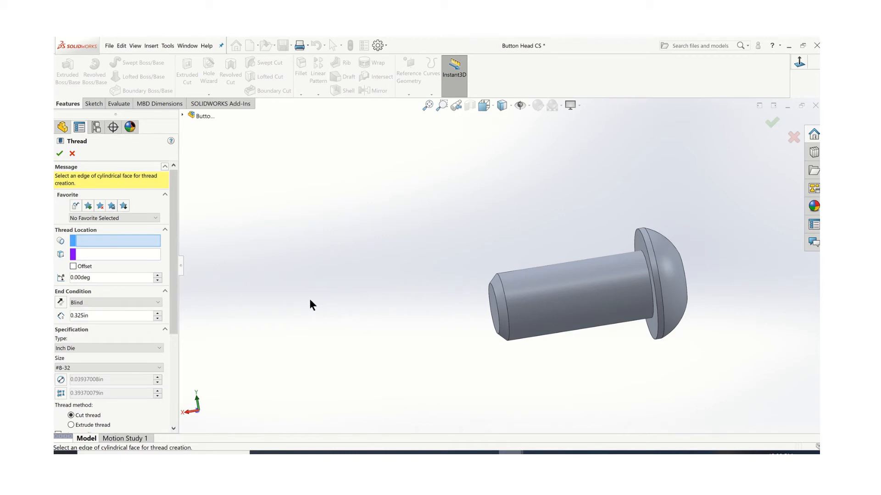
left_click(502, 286)
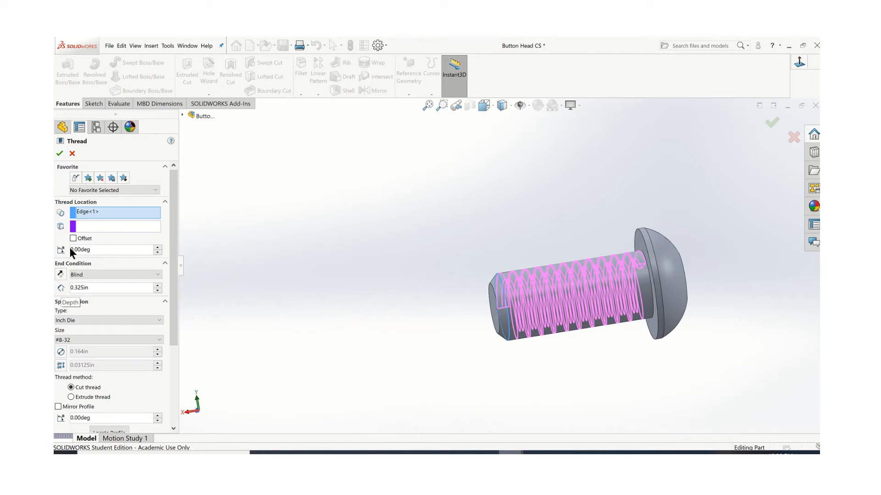
left_click(60, 154)
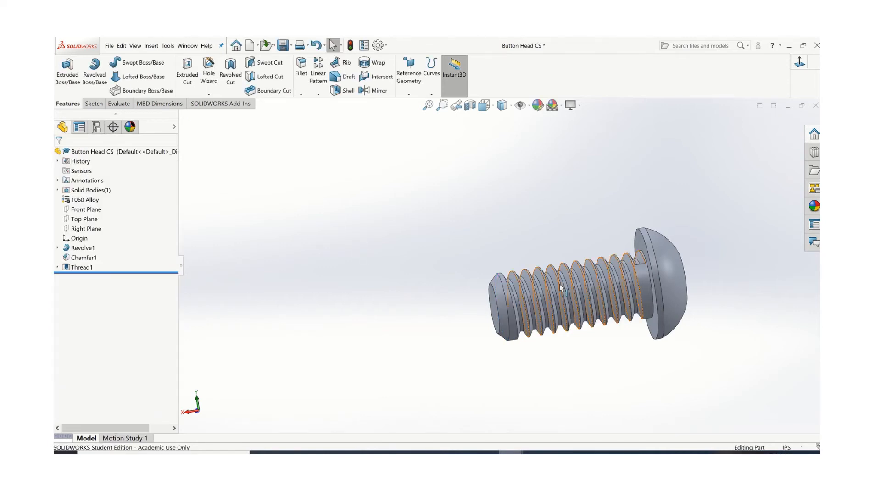
Inspect the cut thread around the shank and check the cosmetic thread display settings in the document's Detailing properties
middle_click_drag(559, 285, 539, 338)
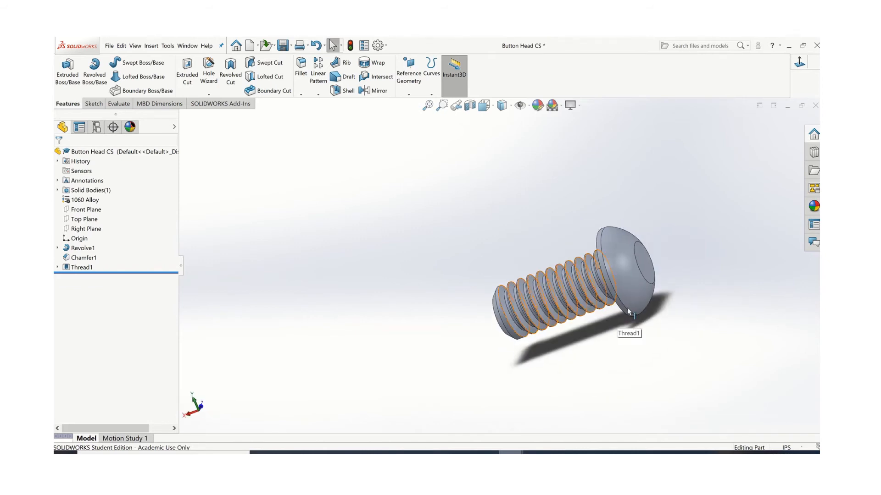
middle_click_drag(627, 307, 634, 289)
scroll(634, 290, "down", 1)
left_click(560, 241)
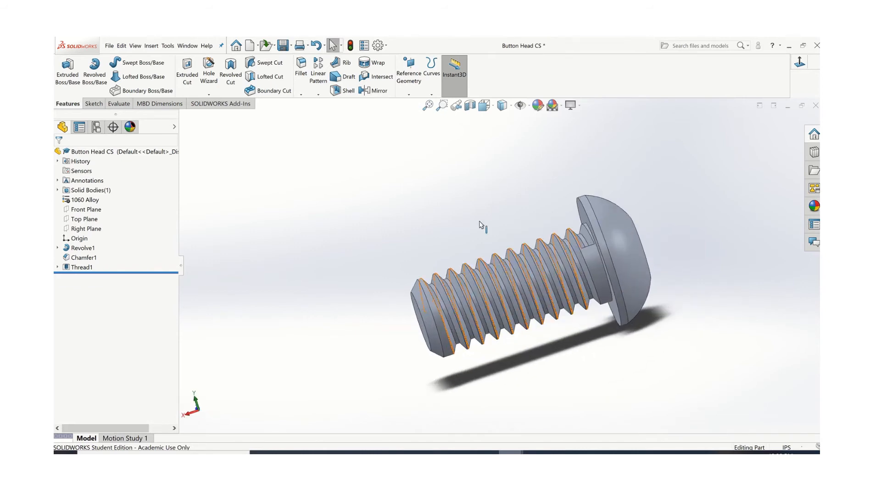
left_click(343, 225)
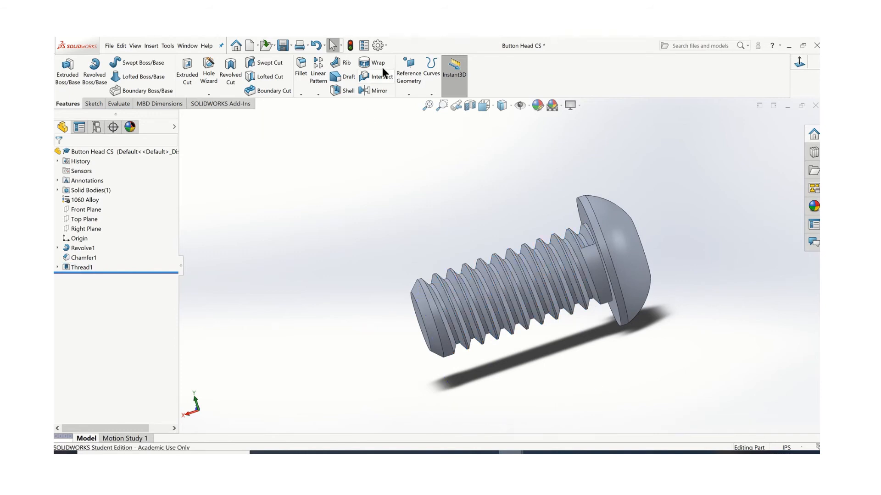
left_click(386, 45)
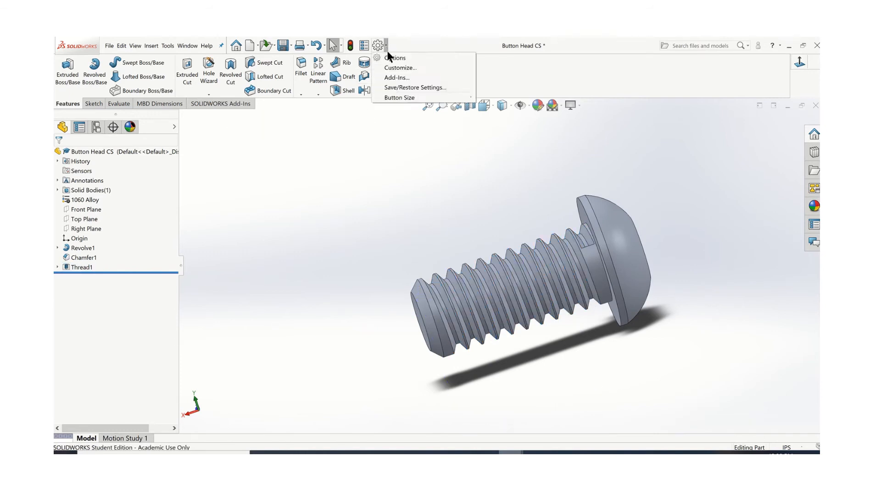
left_click(387, 54)
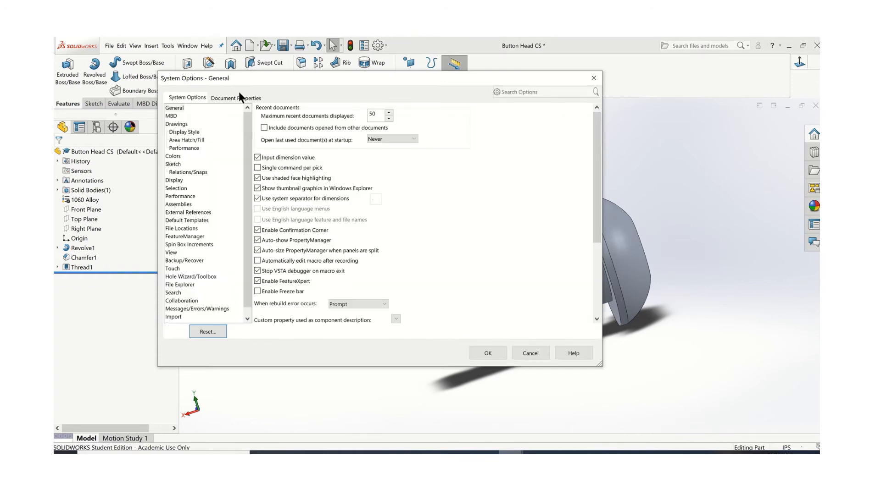
left_click(231, 99)
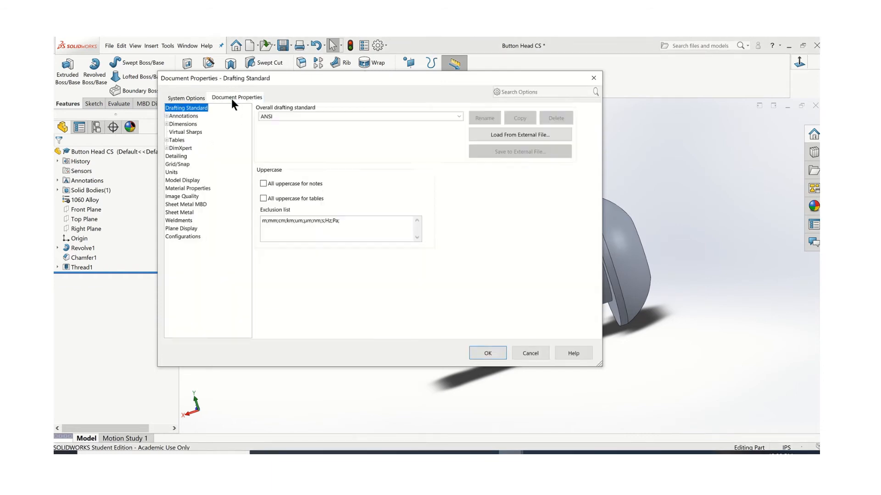
left_click(176, 157)
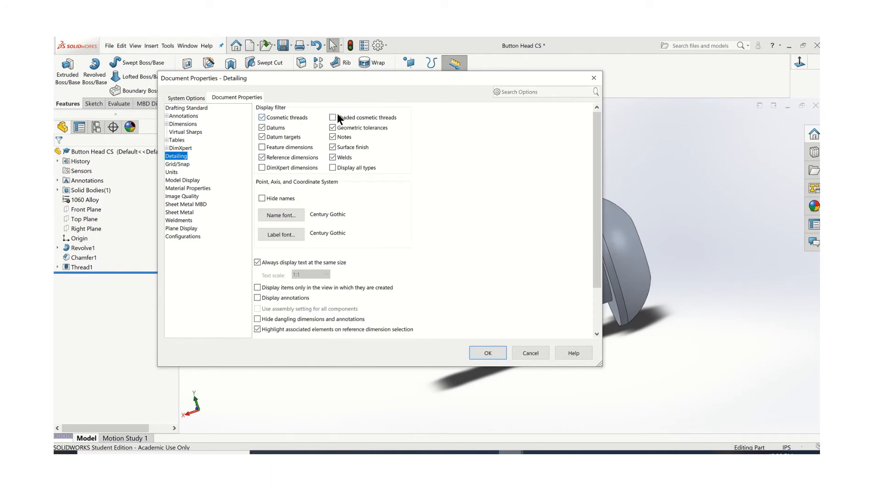
left_click(526, 352)
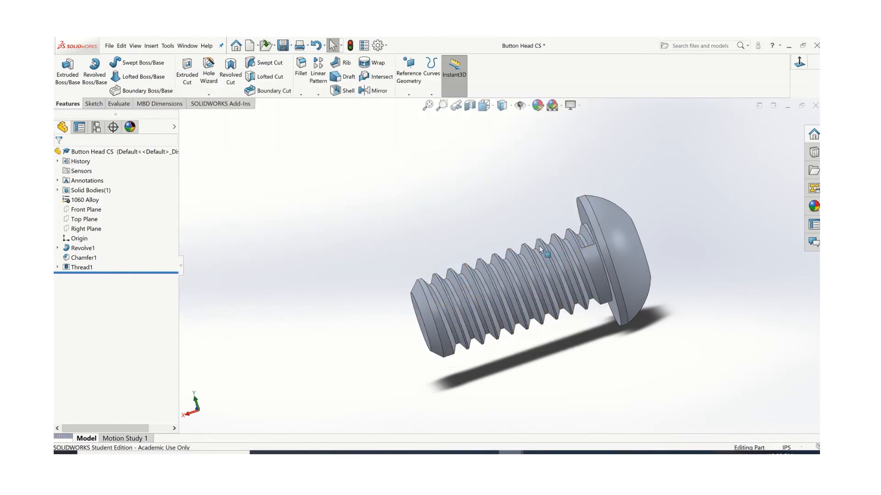
Sketch a six-sided inscribed-circle polygon, about 0.06 in across flats, on the head's flat end face near the origin, and close the sketch
middle_click_drag(448, 240, 476, 277)
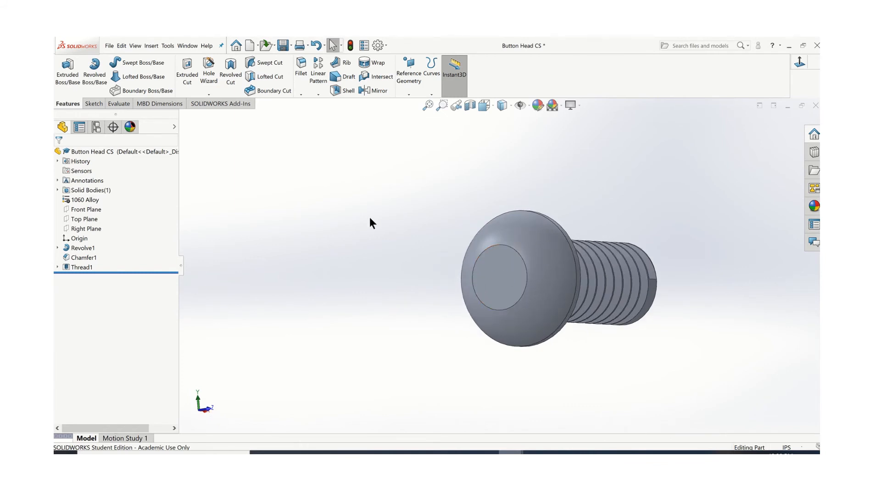
left_click(90, 104)
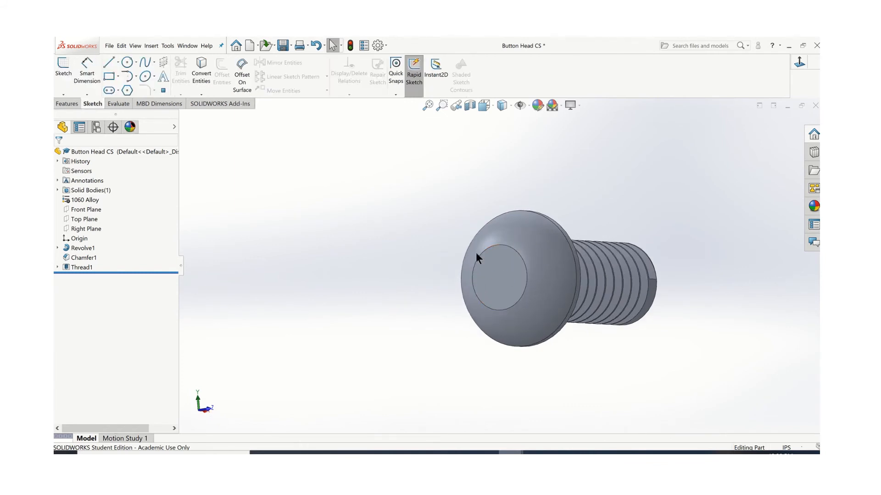
left_click(511, 272)
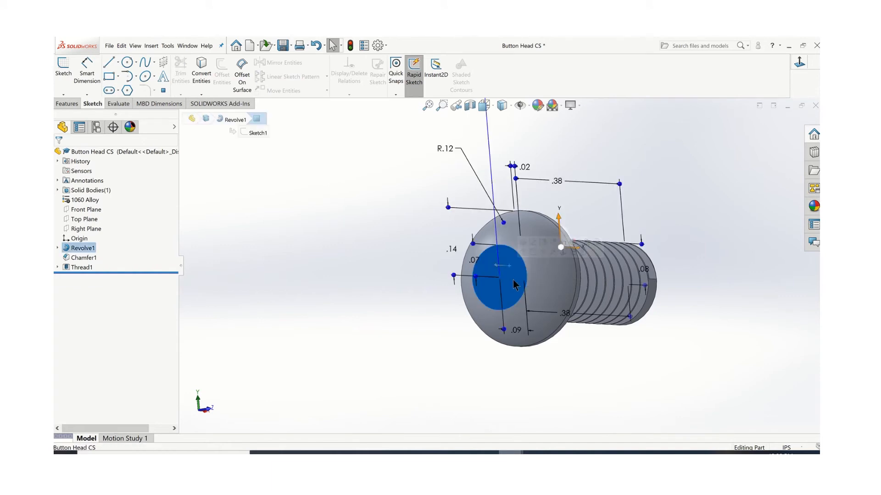
key("ctrl+8")
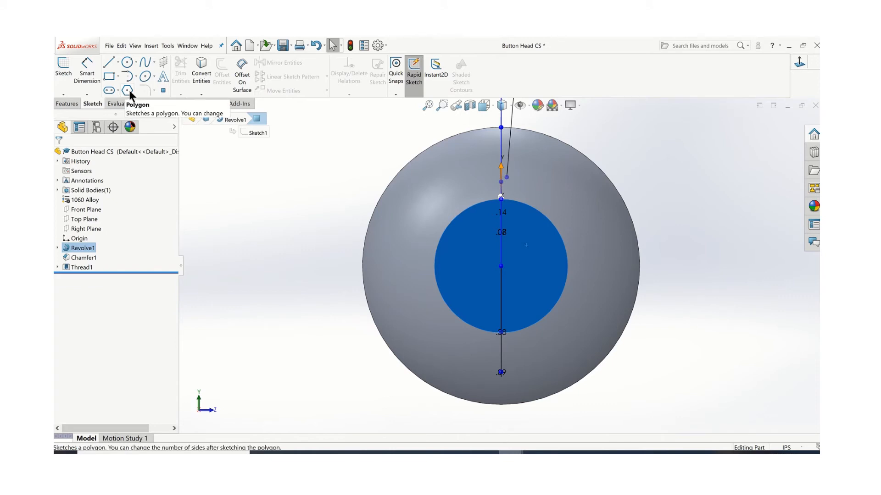
left_click(504, 266)
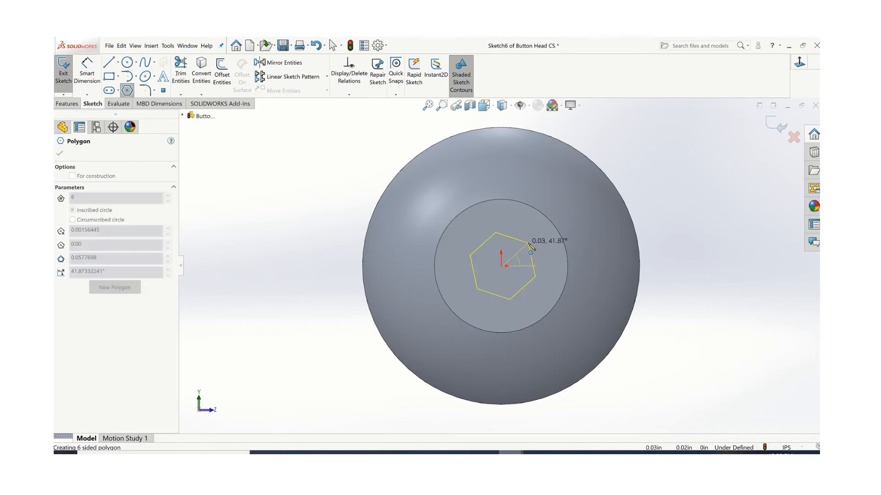
left_click(505, 232)
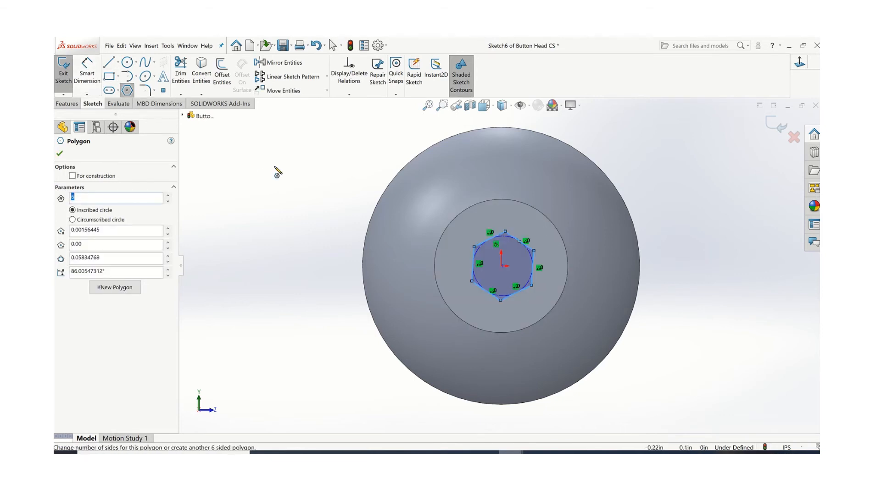
left_click(489, 240)
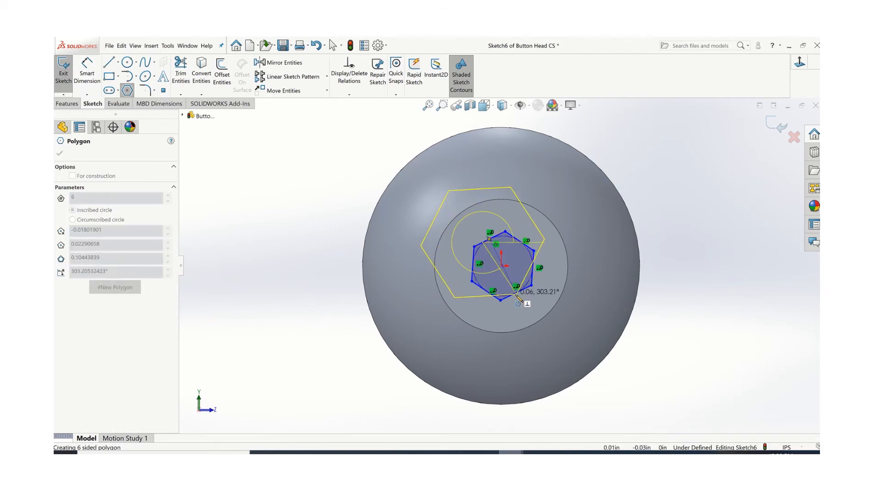
key("Escape")
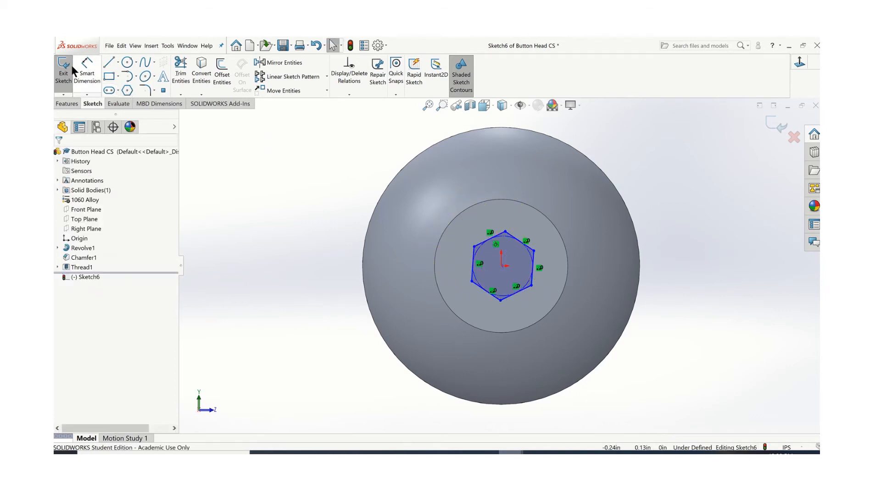
left_click(64, 68)
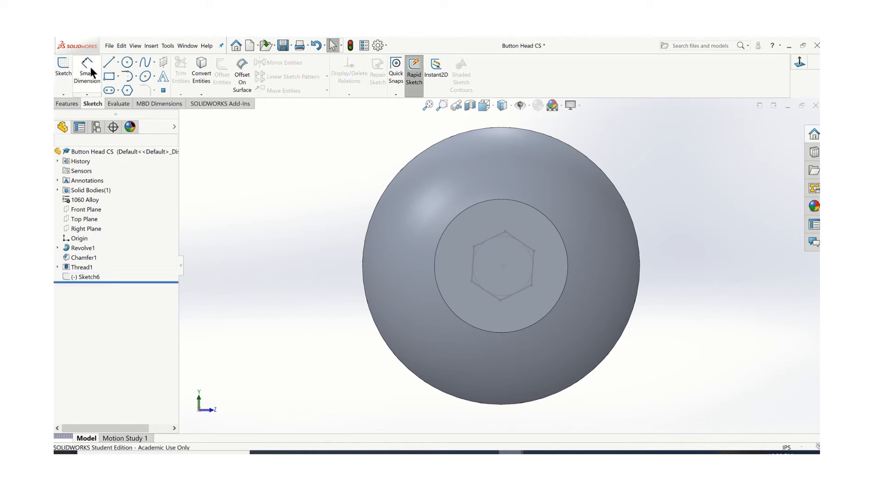
Reopen the hexagon sketch and dimension the distance between two opposite sides as 0.1 in
right_click(90, 280)
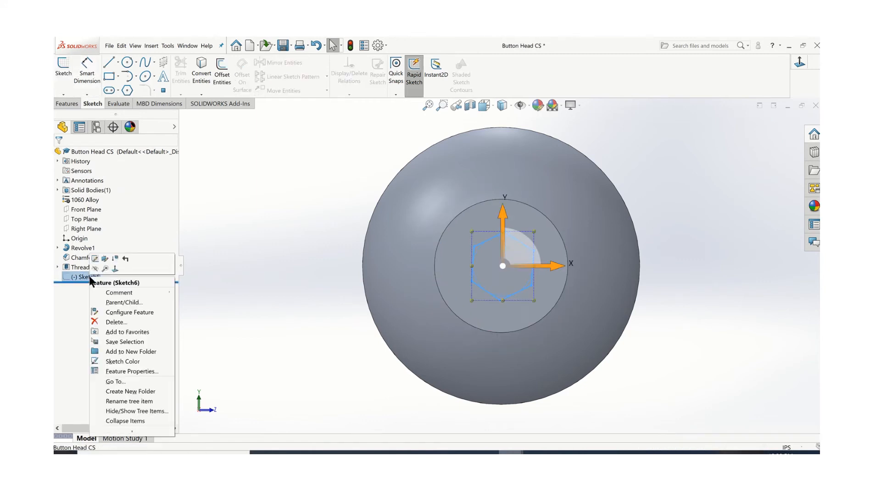
left_click(95, 258)
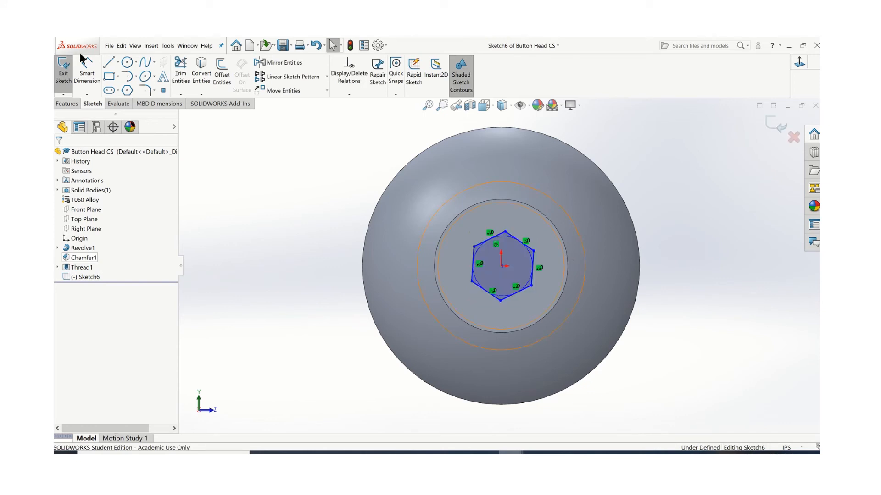
left_click(86, 74)
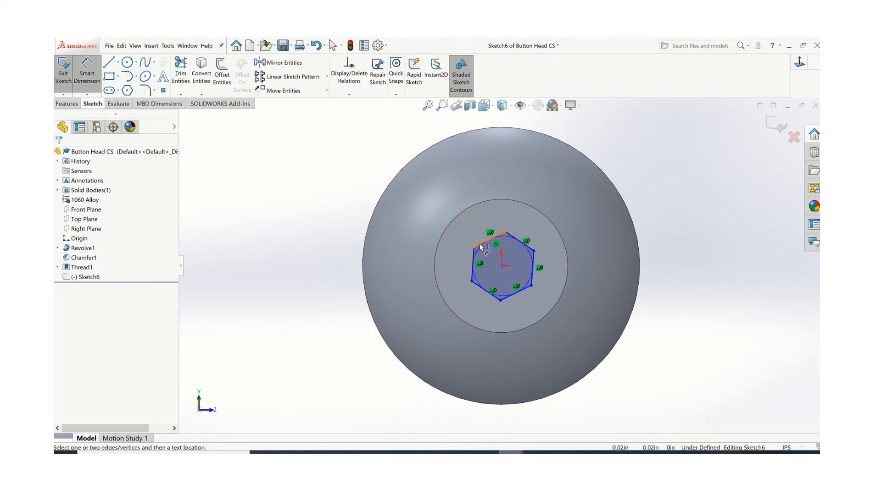
left_click(504, 298)
left_click(507, 299)
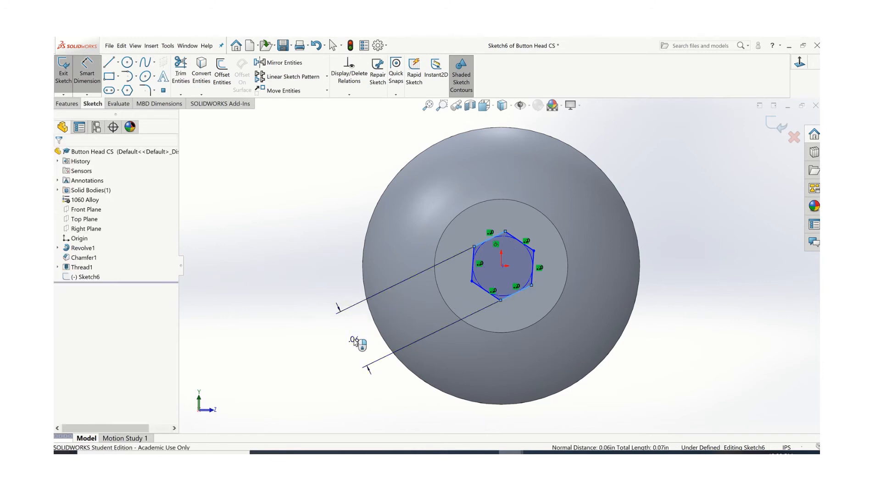
left_click(354, 342)
type(".1")
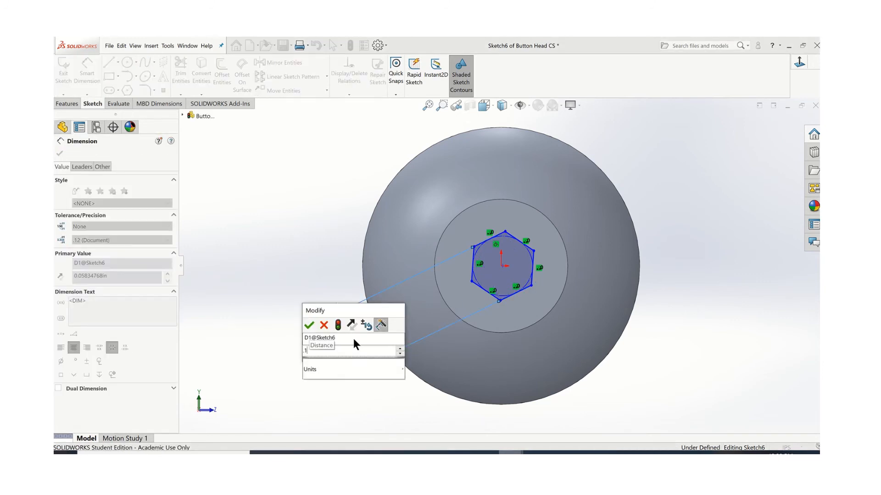
key("Return")
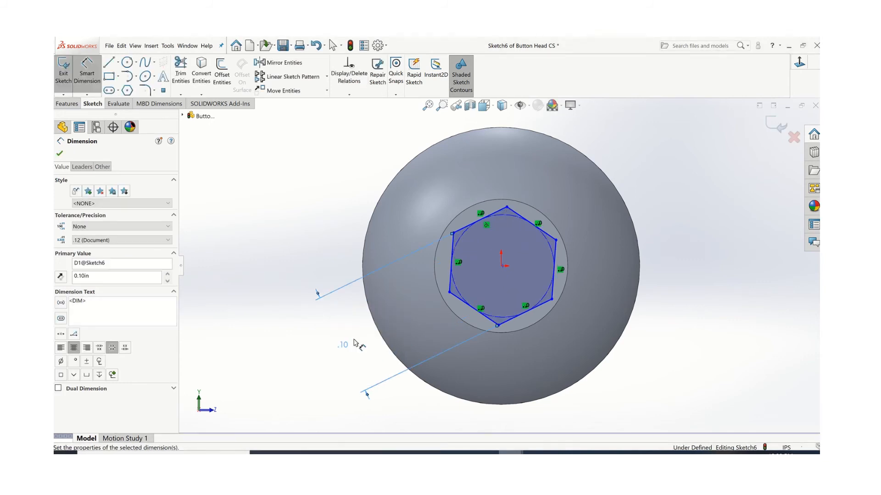
left_click(59, 154)
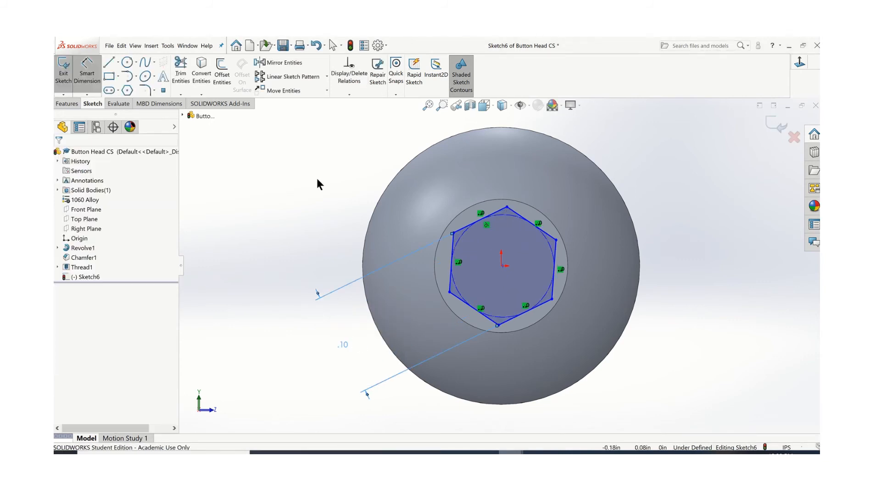
key("Escape")
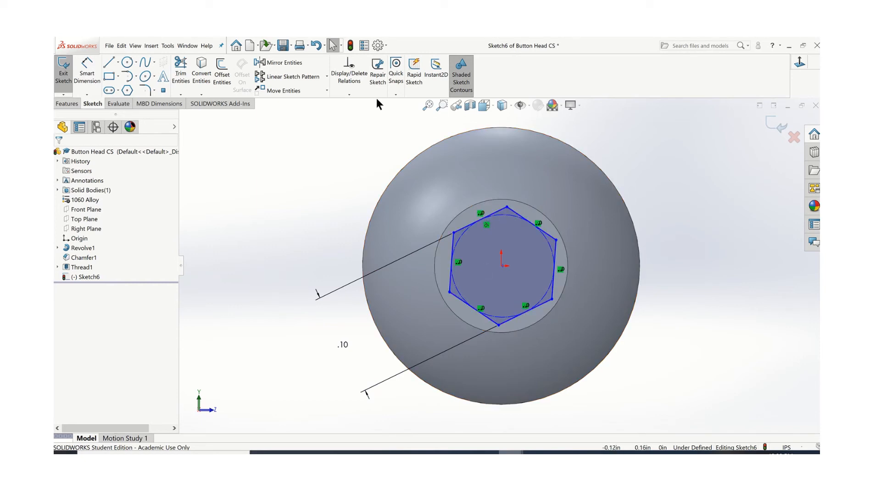
Add a Horizontal relation to the hexagon's upper side and exit the sketch
left_click(348, 94)
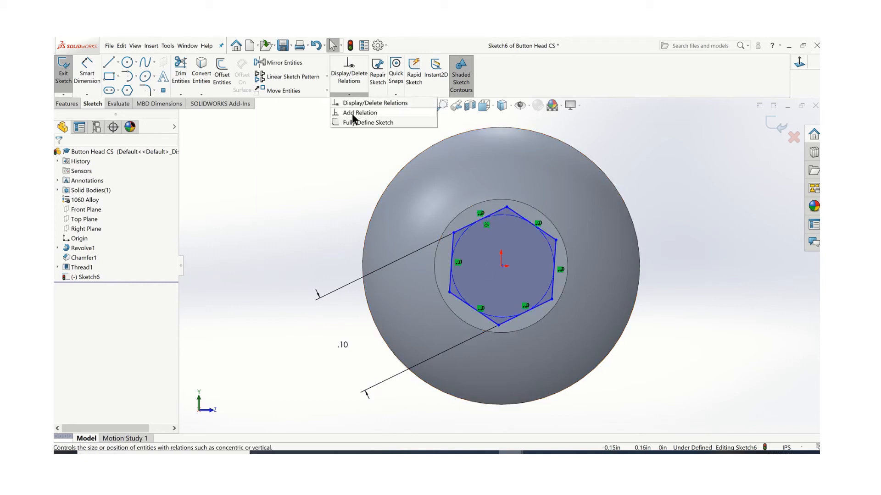
left_click(351, 114)
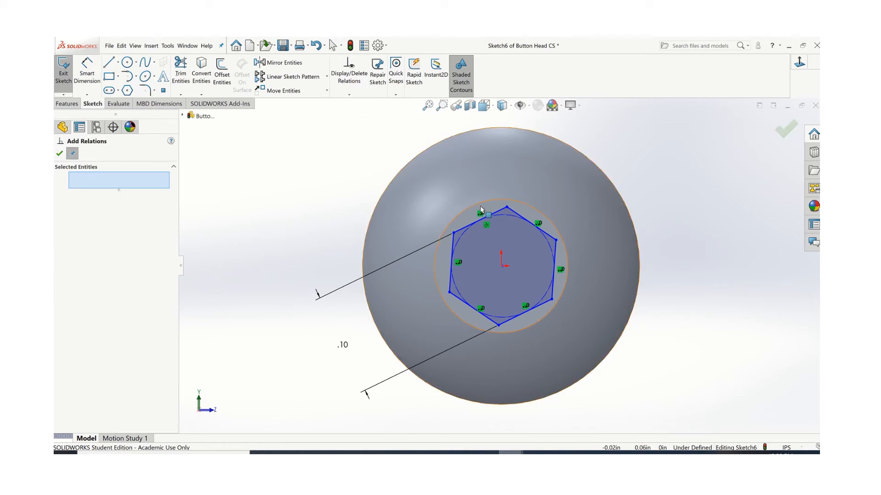
left_click(496, 213)
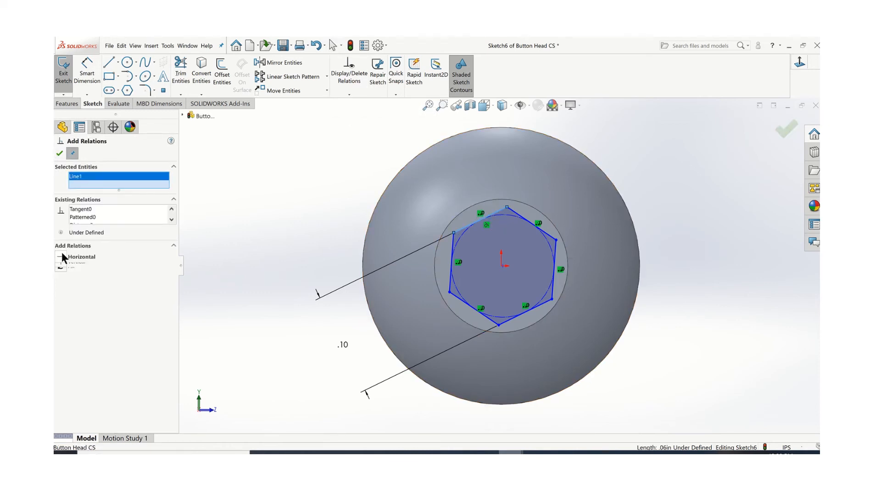
left_click(61, 253)
left_click(60, 154)
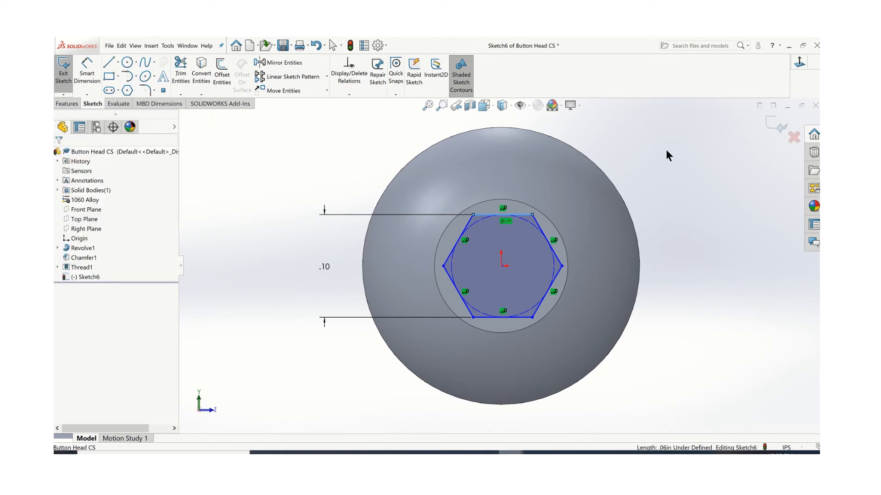
left_click(775, 124)
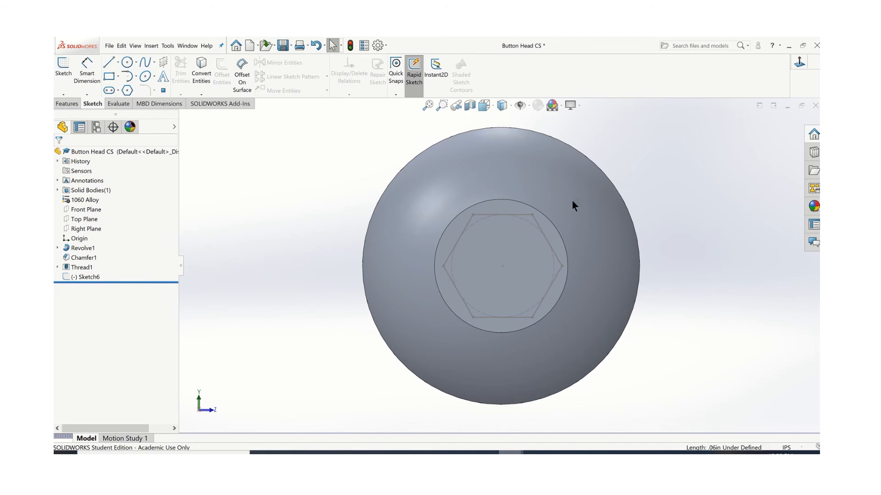
Cut the hexagon contour into the screw head as a blind extruded cut 0.080 in deep
middle_click_drag(572, 198, 568, 202)
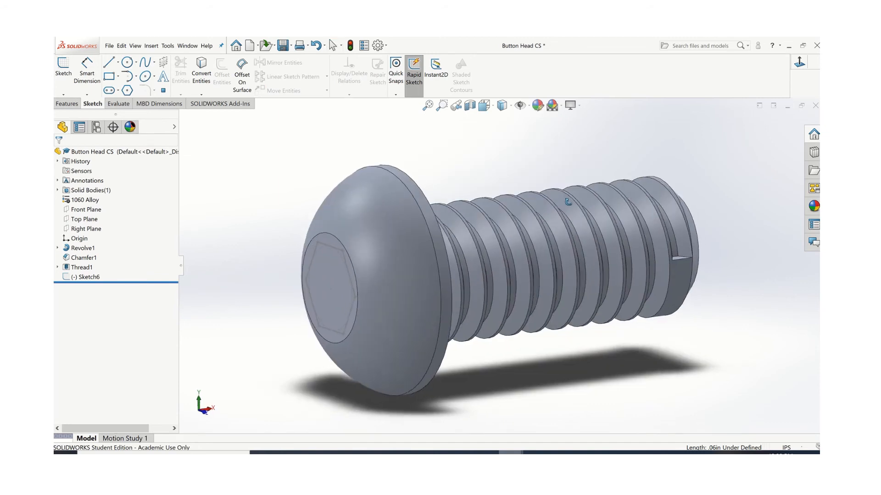
left_click(74, 103)
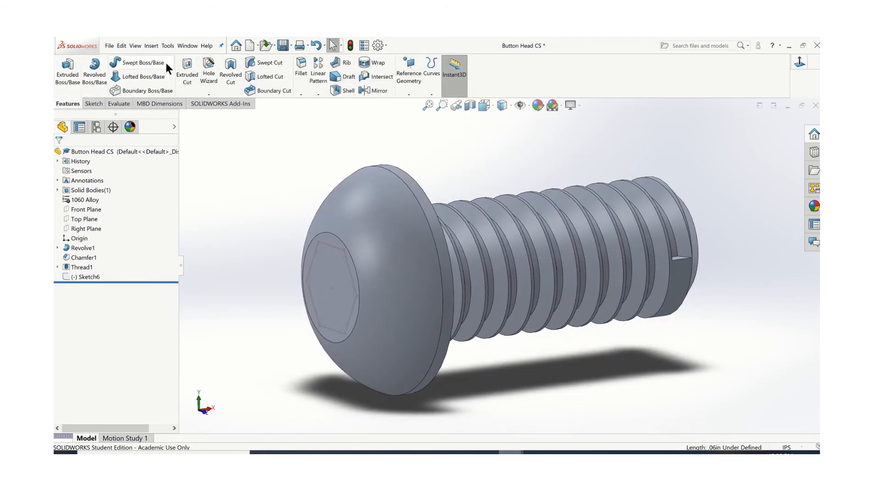
left_click(184, 65)
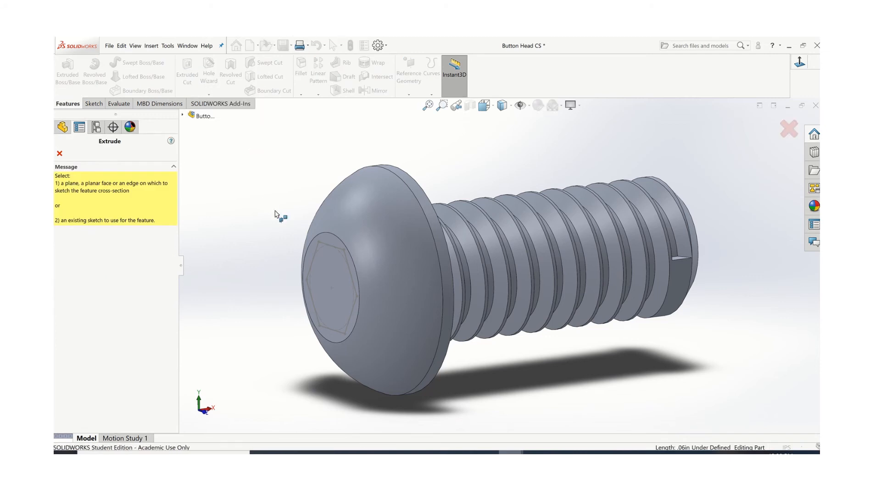
left_click(322, 246)
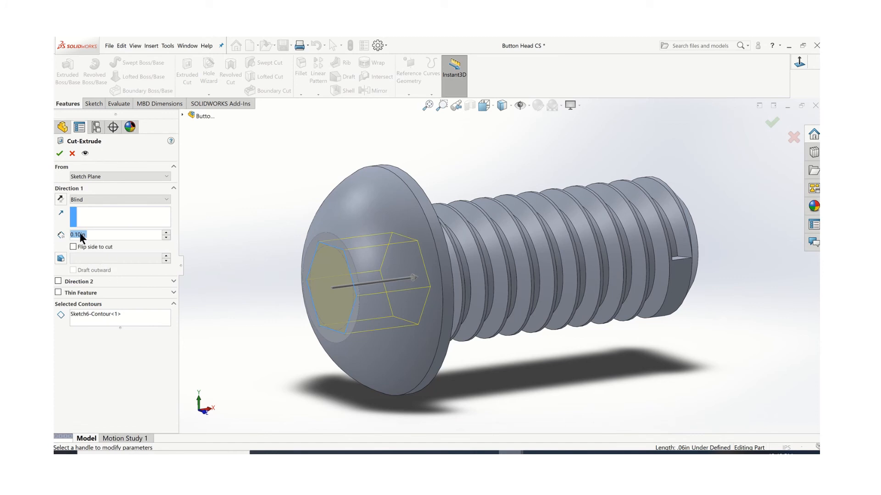
type(".080")
right_click(128, 235)
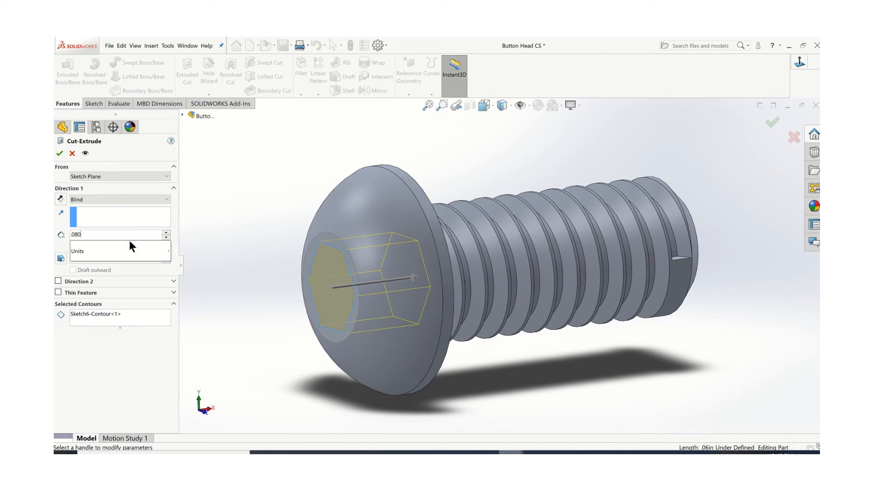
left_click(57, 155)
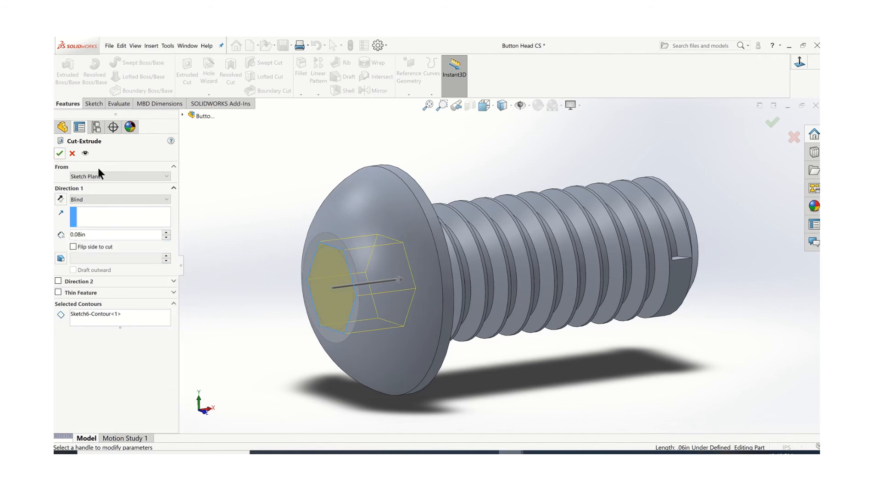
left_click(57, 155)
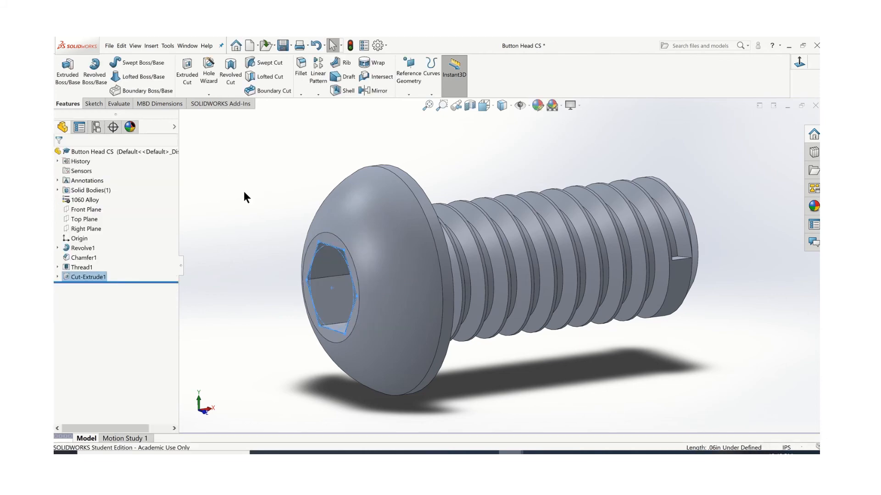
Save the finished screw part as Button Head CS in the Week 4 folder, replacing the existing file
middle_click_drag(220, 193, 252, 200)
left_click(342, 198)
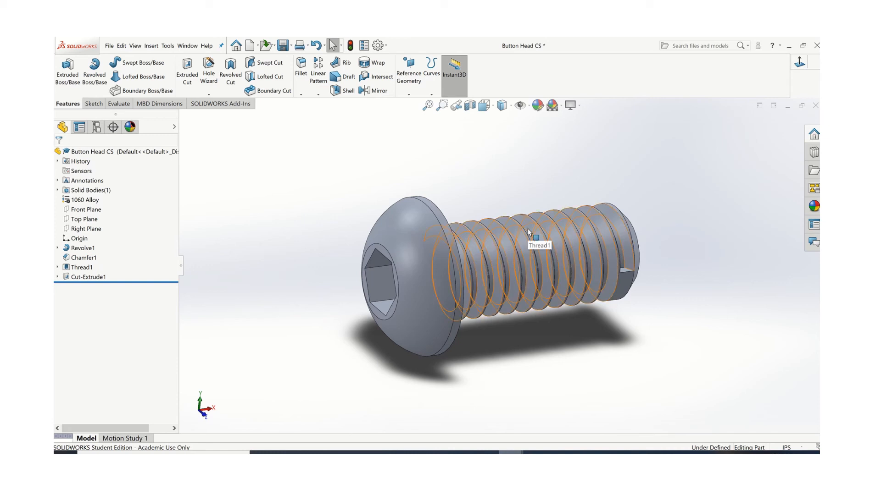
left_click(109, 46)
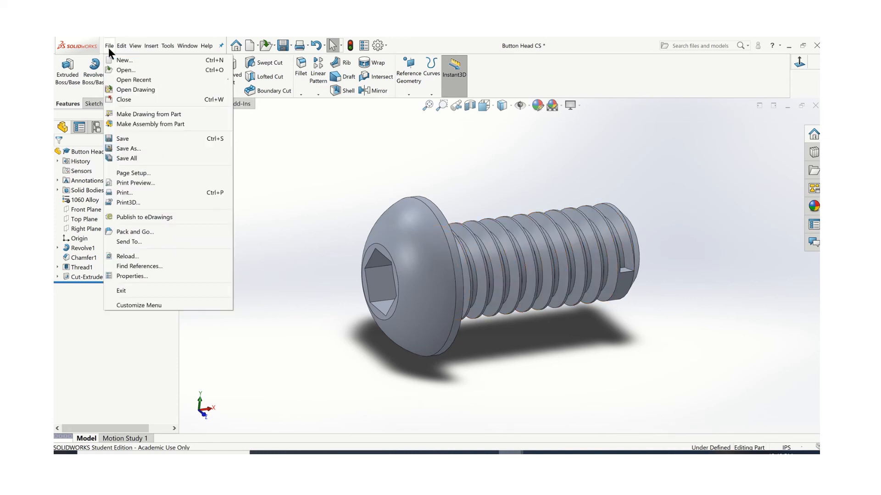
left_click(140, 147)
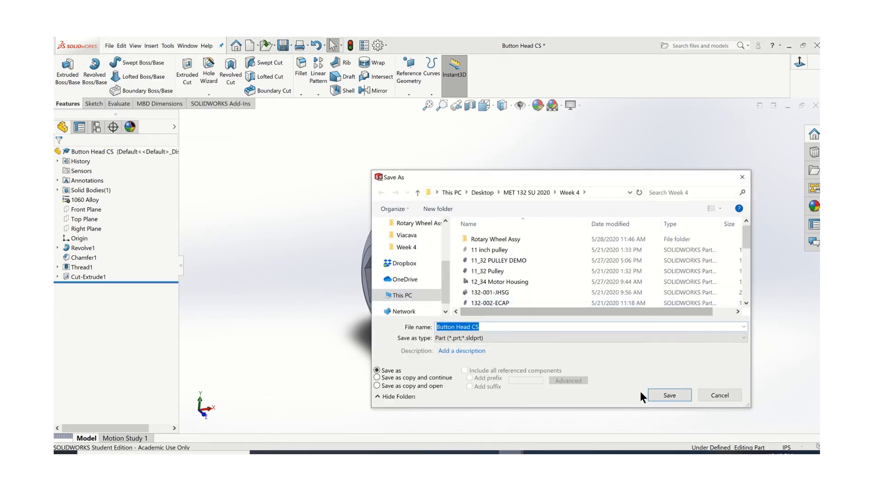
left_click(668, 396)
left_click(479, 253)
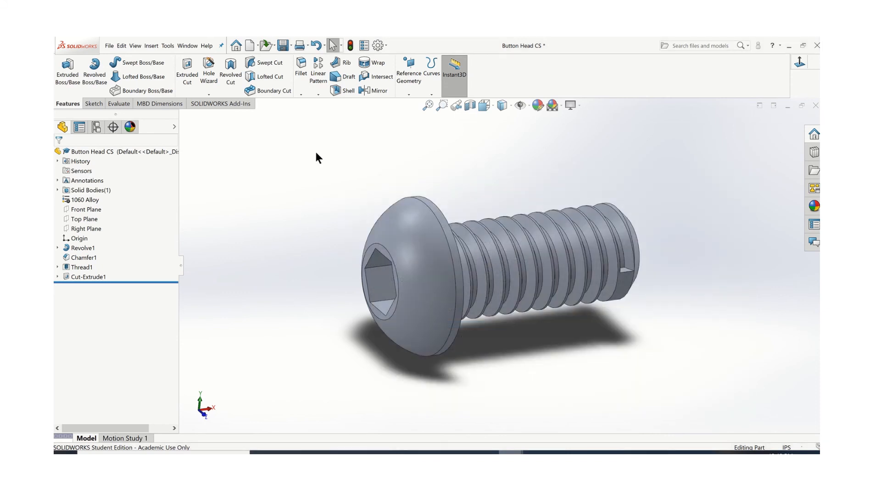
Open the Rotary Wheel Knob & Bolt drawing from the Rotary Wheel Assy folder inside Week 4 and examine its bolt and knob views
left_click(109, 46)
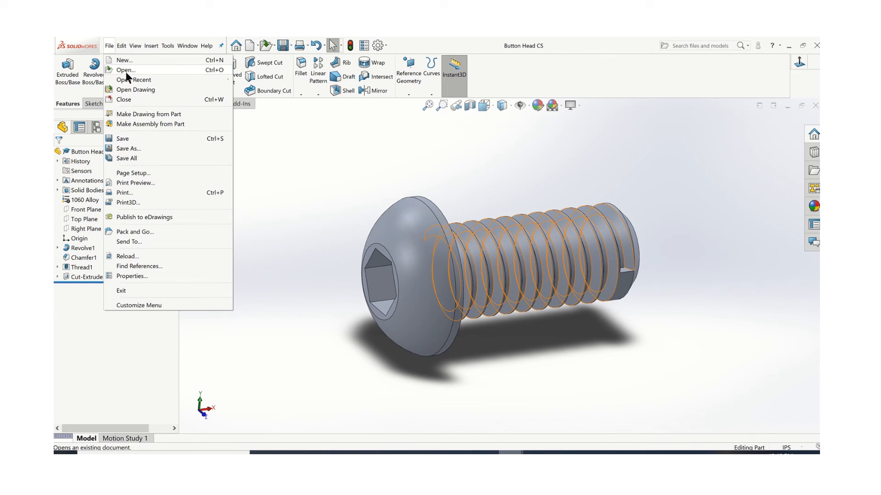
left_click(127, 74)
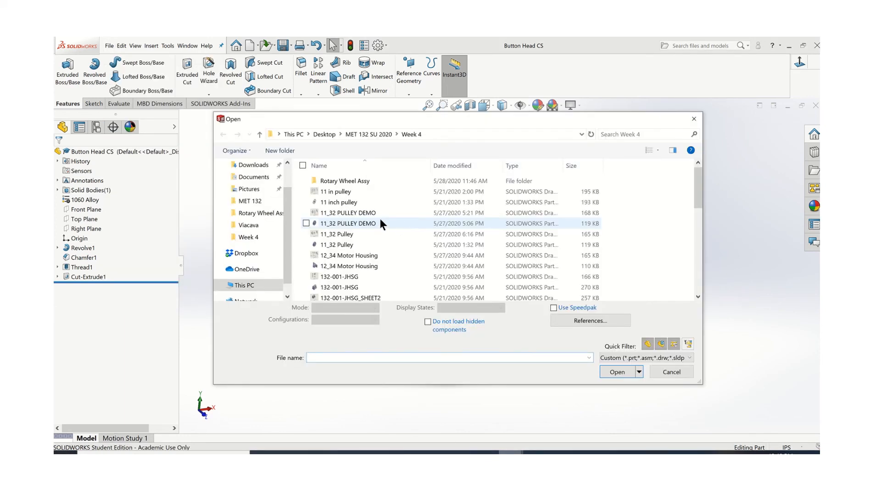
scroll(358, 211, "down", 2)
scroll(368, 216, "down", 2)
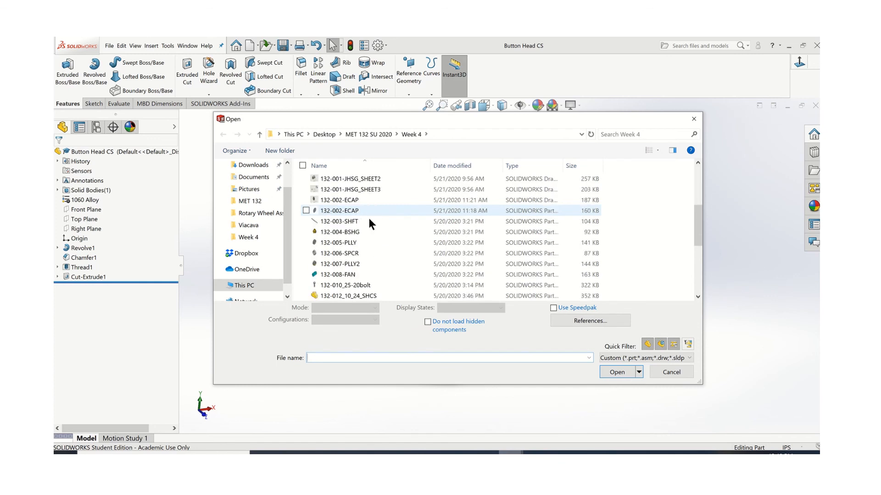
scroll(358, 200, "up", 4)
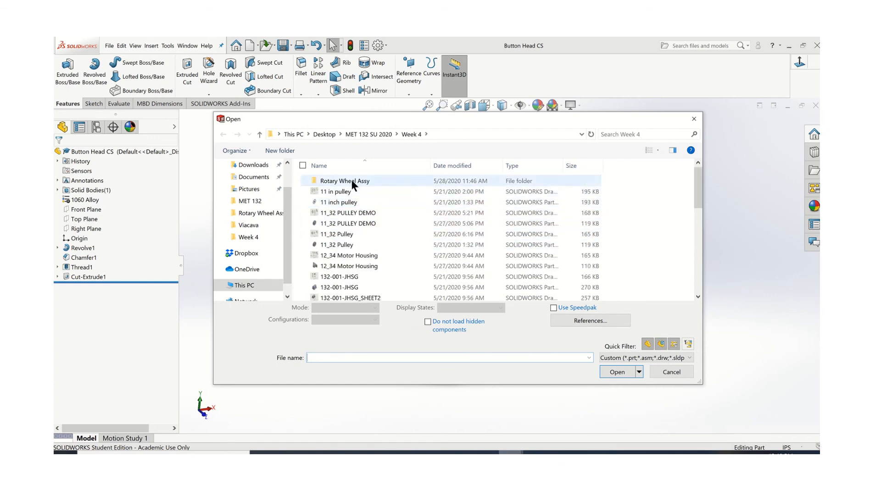
left_click(352, 182)
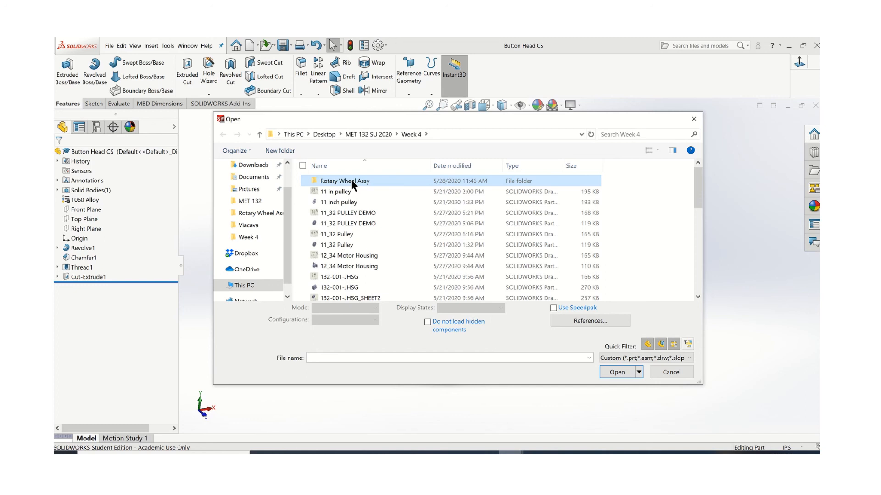
double_click(344, 182)
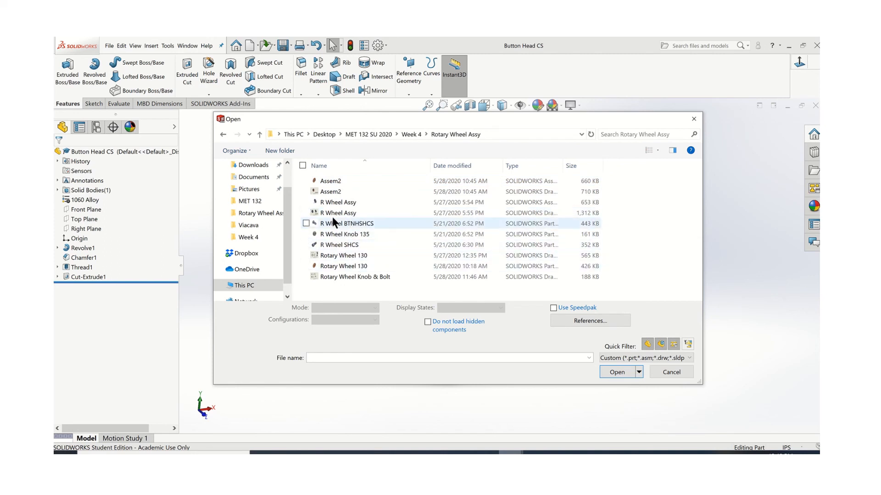
left_click(348, 277)
double_click(347, 277)
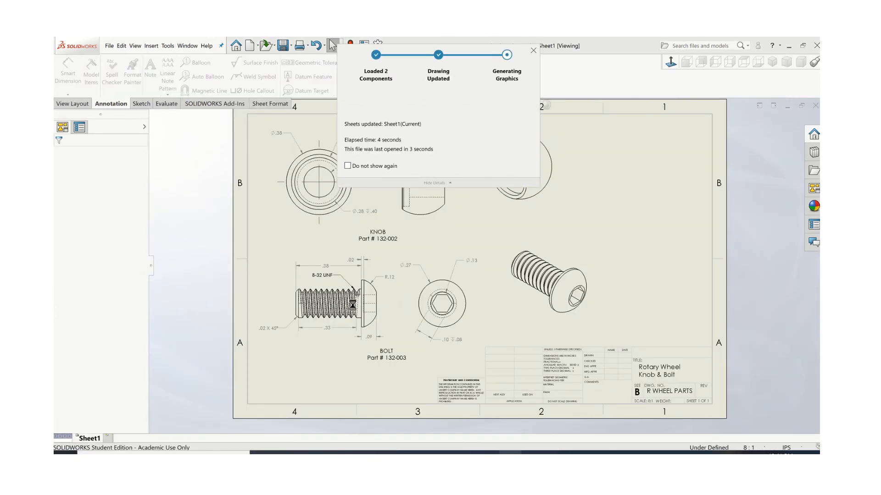
scroll(353, 304, "down", 3)
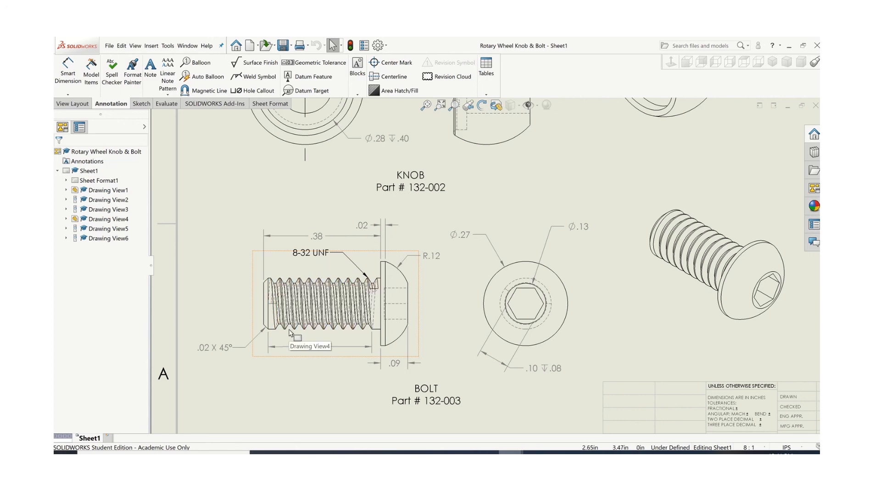
scroll(451, 162, "up", 3)
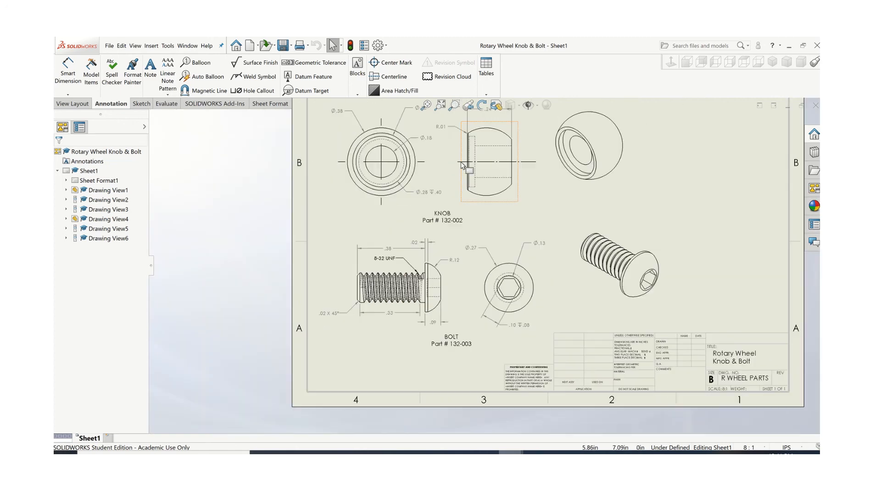